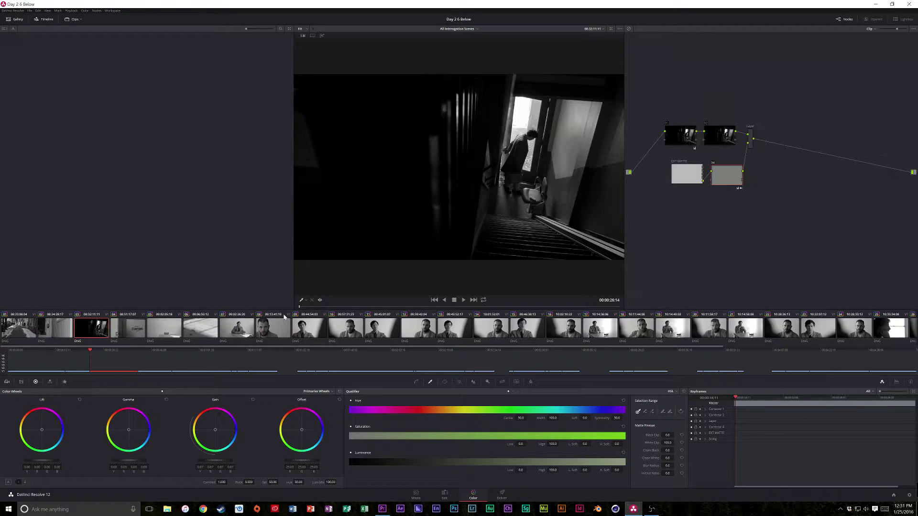
Switch to the door clip and rearrange nodes 01, 04, EXT MATTE and the Layer mixer into view
left_click(38, 334)
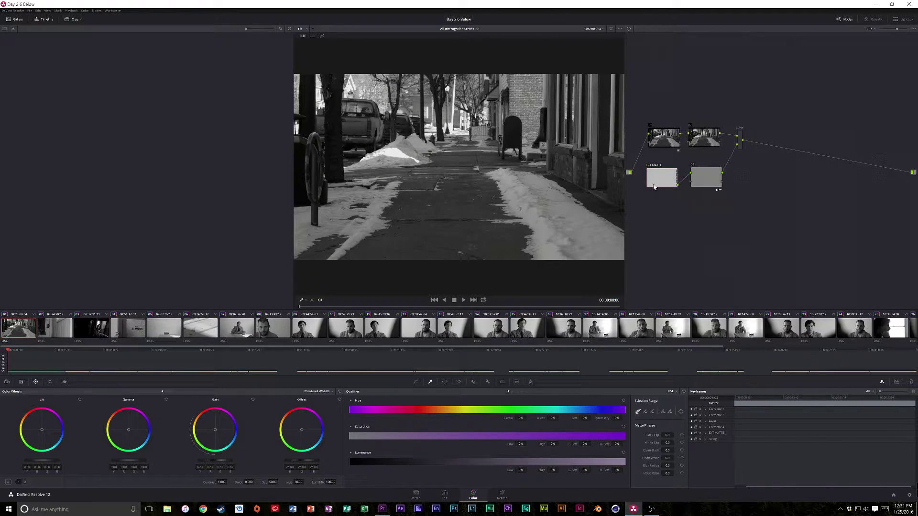
left_click(44, 327)
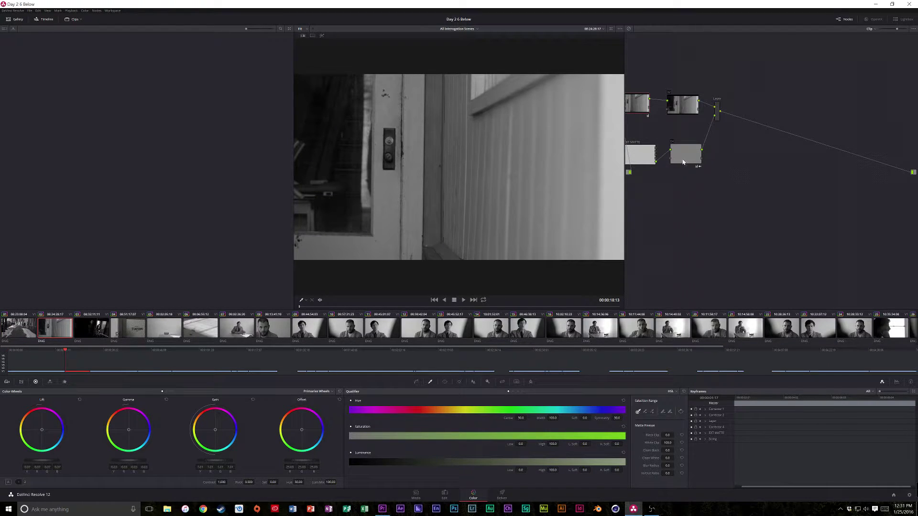
left_click_drag(688, 154, 704, 155)
left_click_drag(691, 109, 747, 119)
left_click_drag(704, 152, 724, 150)
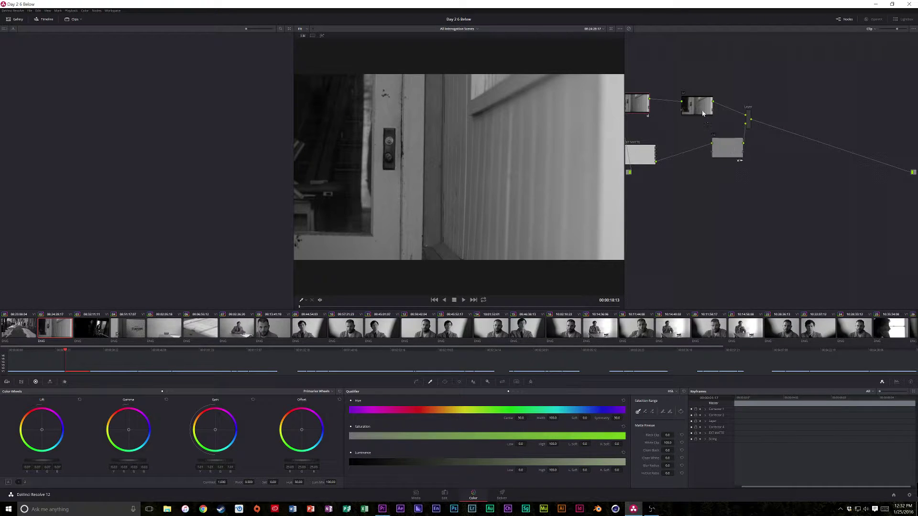
left_click_drag(703, 114, 717, 112)
left_click_drag(638, 104, 667, 106)
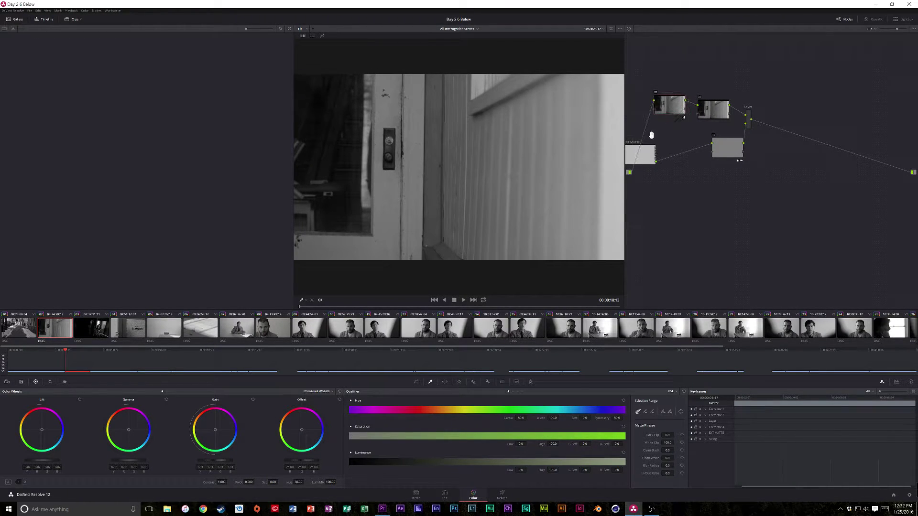
left_click_drag(652, 158, 687, 158)
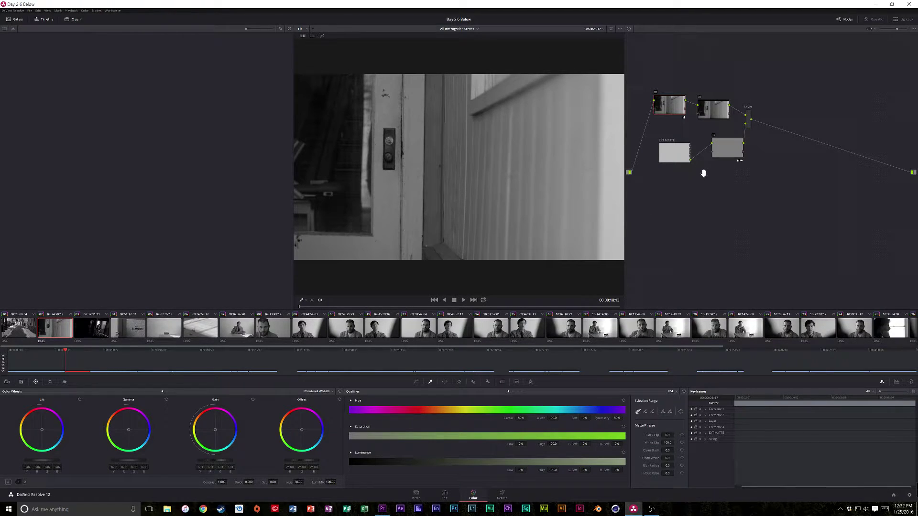
Review the stairway and snowy sidewalk clips, then scrub the interview clip to the man with the bag
left_click(15, 330)
left_click(56, 331)
left_click(91, 333)
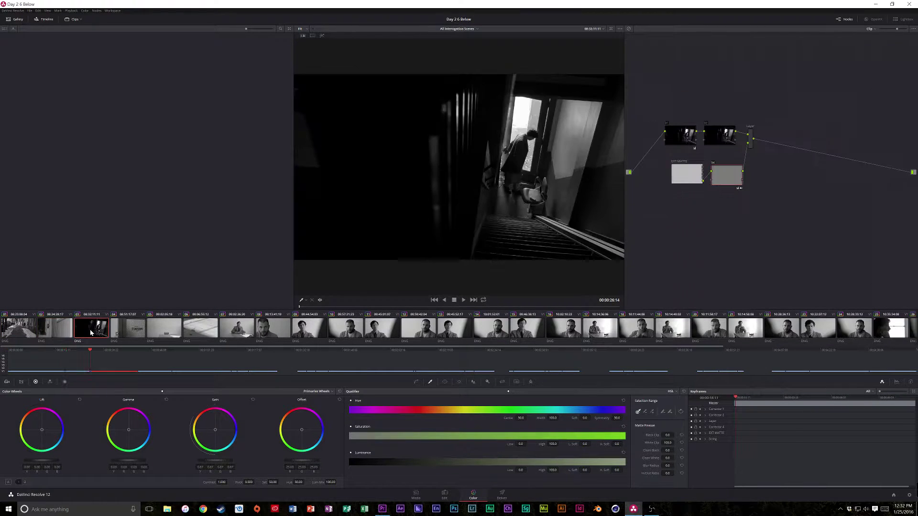
left_click(30, 330)
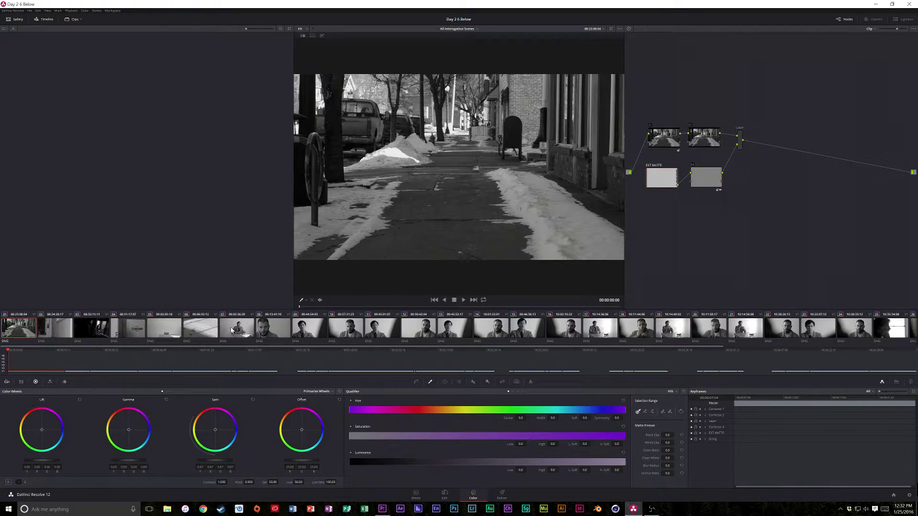
left_click(165, 330)
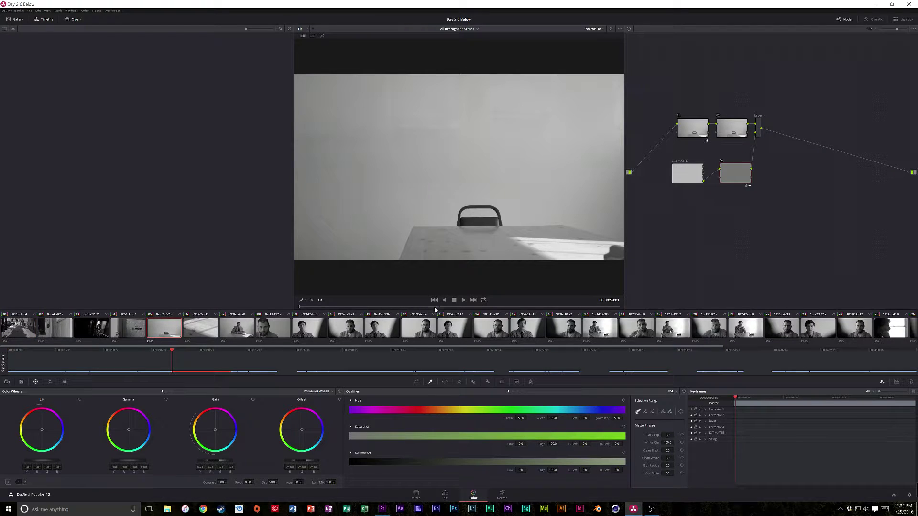
mouse_move(435, 306)
left_mouse_down()
mouse_move(459, 307)
mouse_move(424, 311)
left_mouse_up()
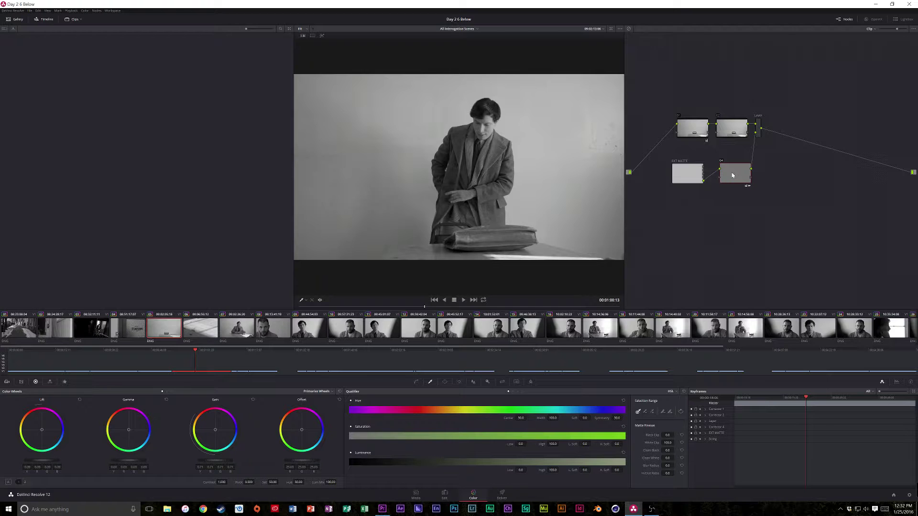
Delete nodes 04, EXT MATTE and 02 and the Layer mixer from the interview clip's tree
key("Delete")
key("Delete")
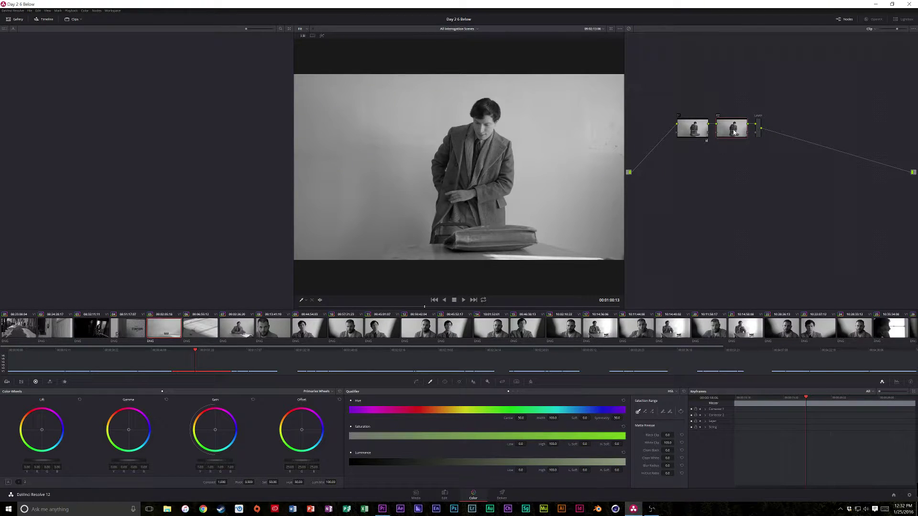
key("Delete")
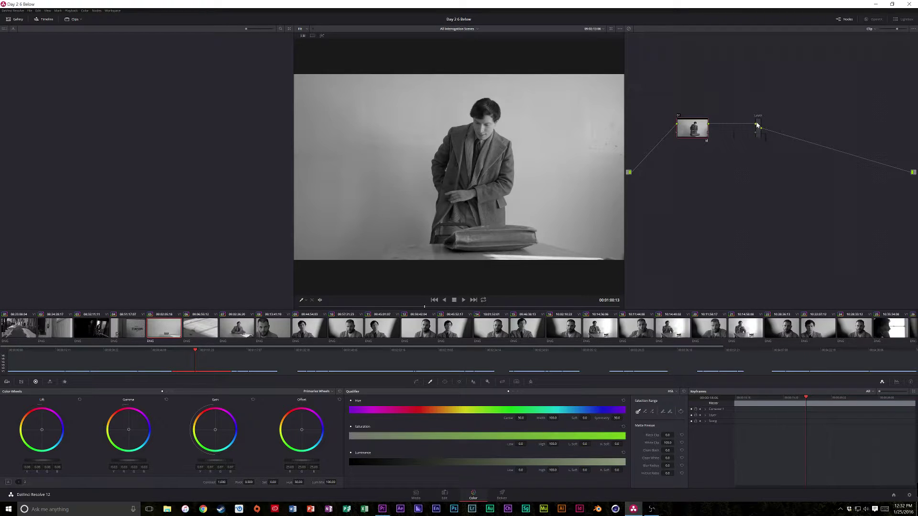
key("Delete")
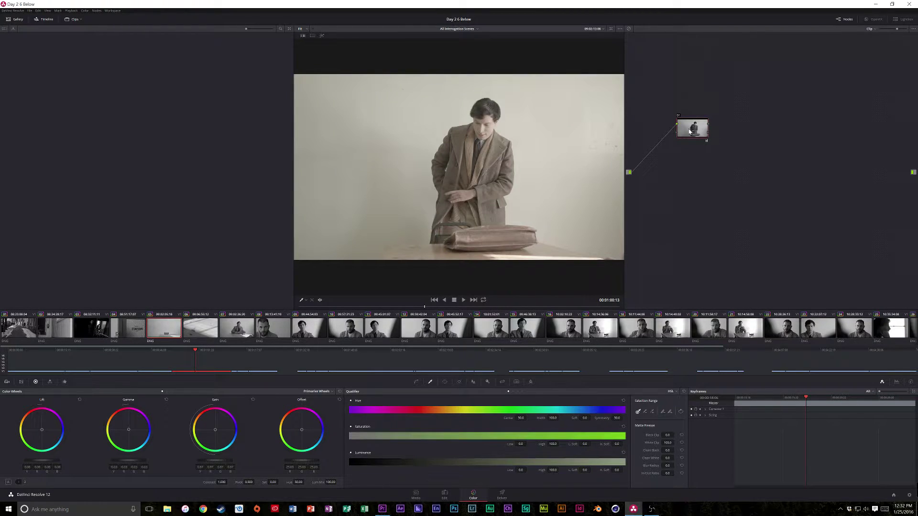
left_click_drag(689, 132, 682, 147)
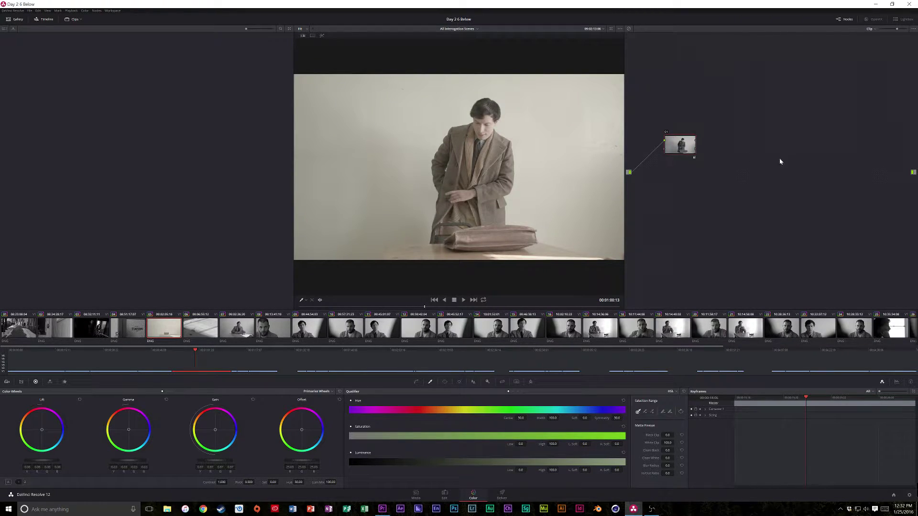
Link node 01 to the output, reset saturation to 50, and show the Camera Raw settings
left_click_drag(913, 172, 684, 140)
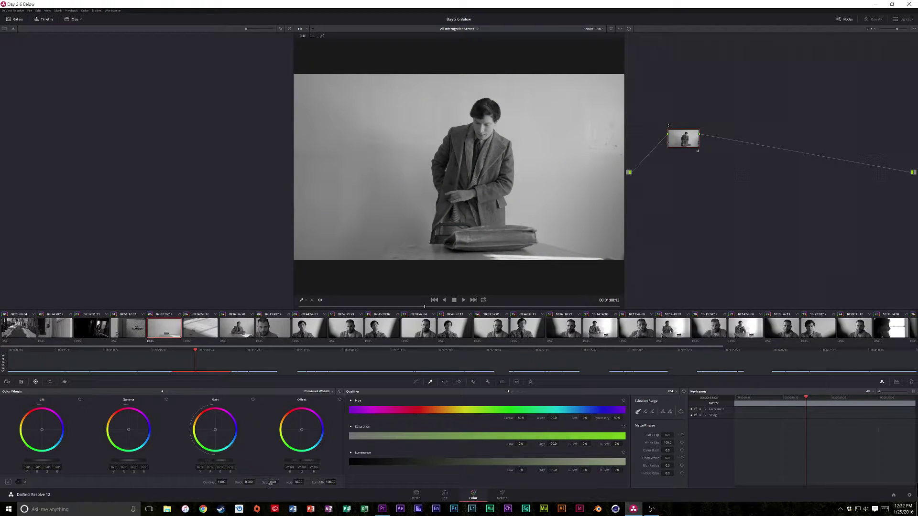
left_click(340, 392)
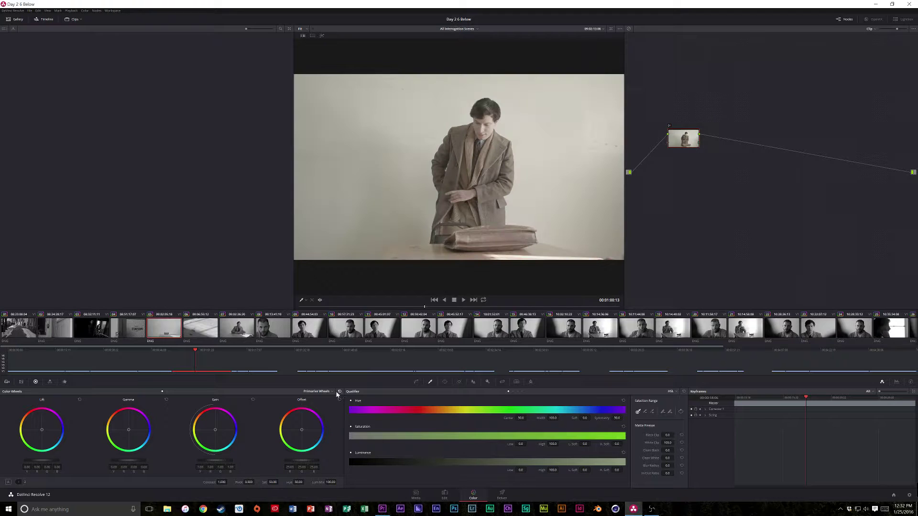
left_click(9, 384)
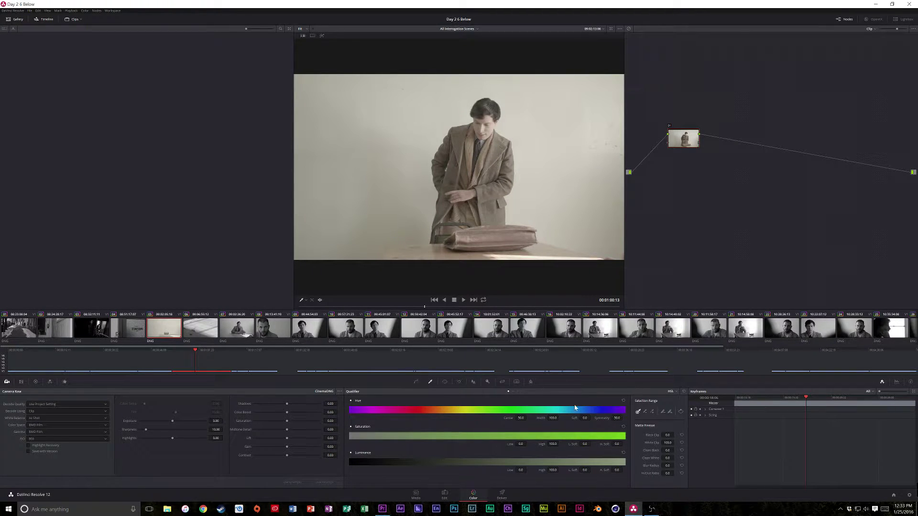
Switch from Camera Raw to the Color Wheels palette, then back to Camera Raw
left_click(33, 384)
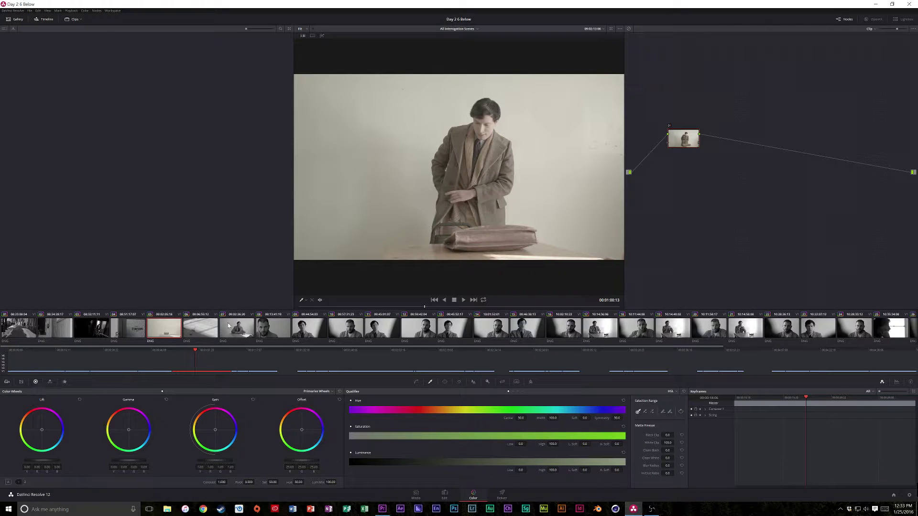
left_click(6, 381)
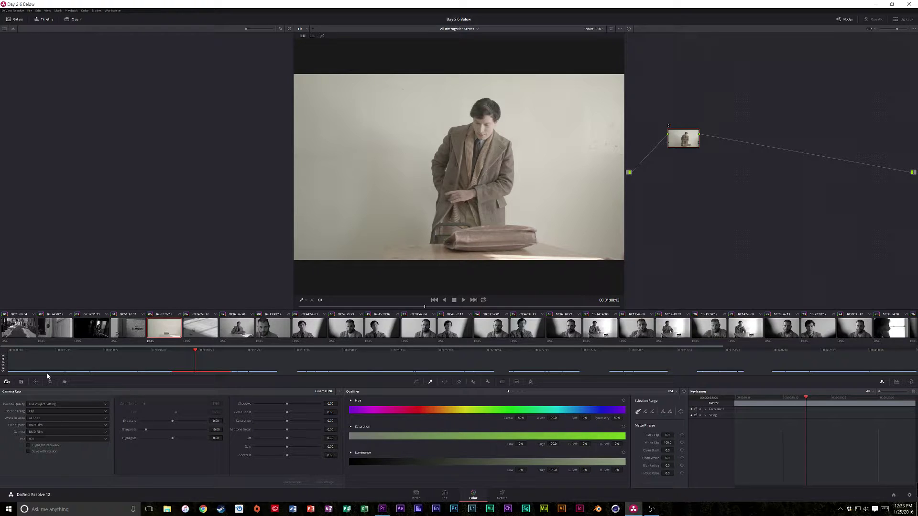
Set the interview clip's saturation to 0 and show the video scopes in a floating window
left_click(37, 383)
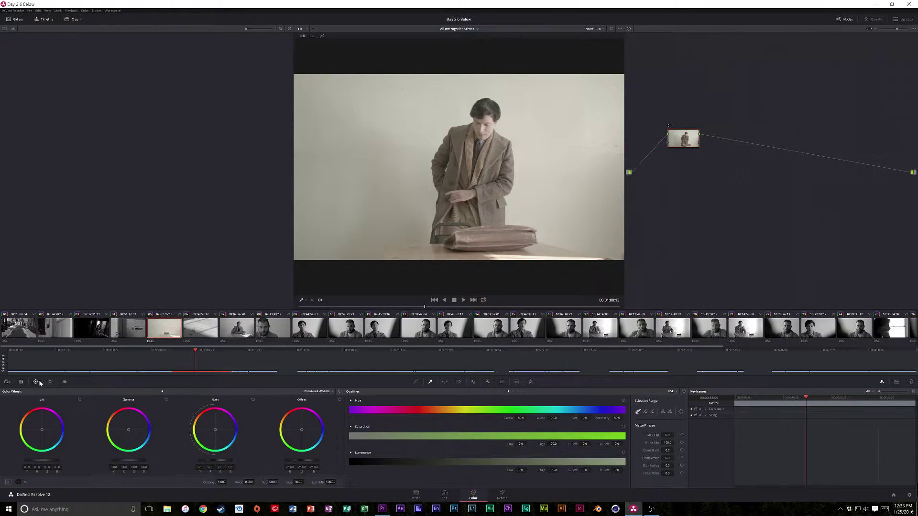
left_click_drag(677, 146, 668, 149)
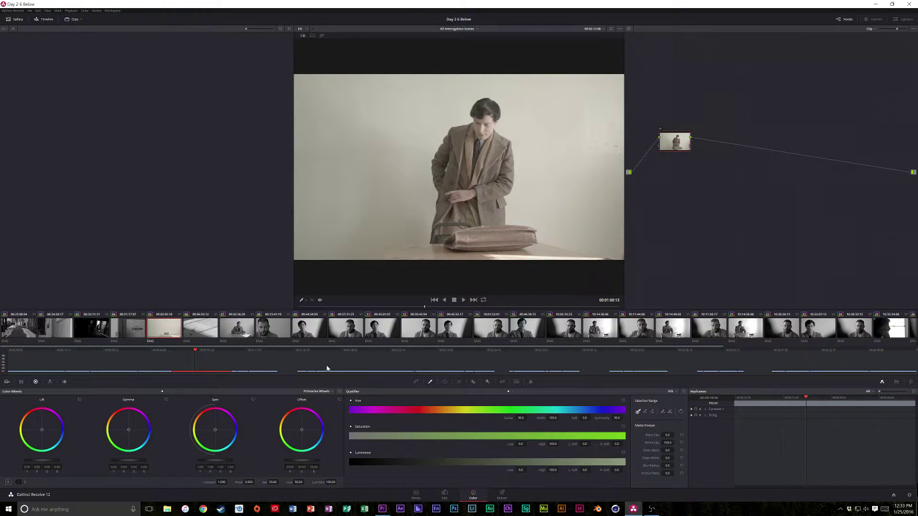
type("0")
double_click(272, 482)
left_click(897, 382)
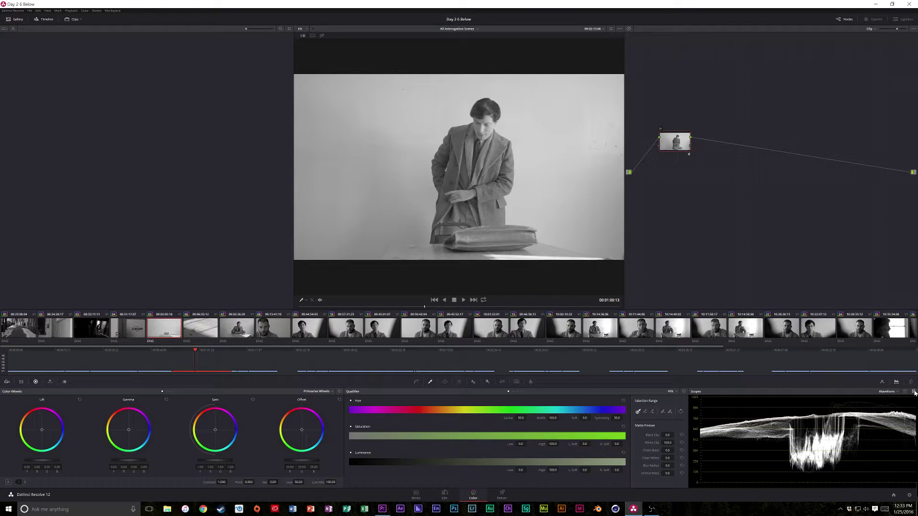
left_click(913, 392)
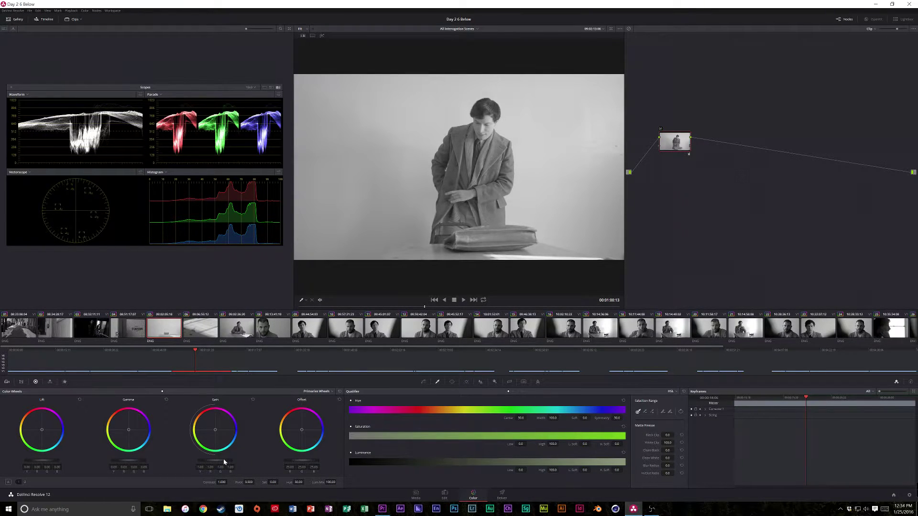
Fine-tune highlights with the Gain wheel, brighten midtones with Gamma, and adjust shadows with Lift
mouse_move(224, 462)
left_mouse_down()
mouse_move(244, 464)
mouse_move(222, 465)
left_mouse_up()
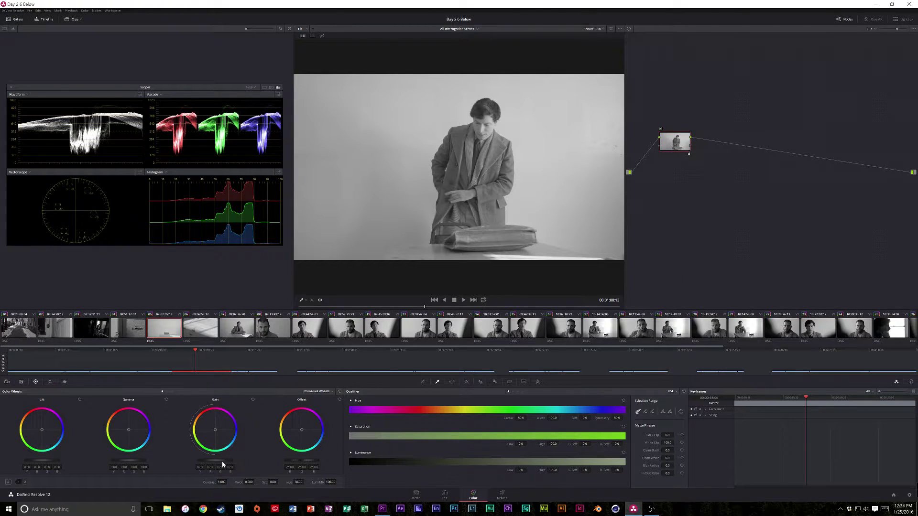
left_click_drag(223, 466, 239, 465)
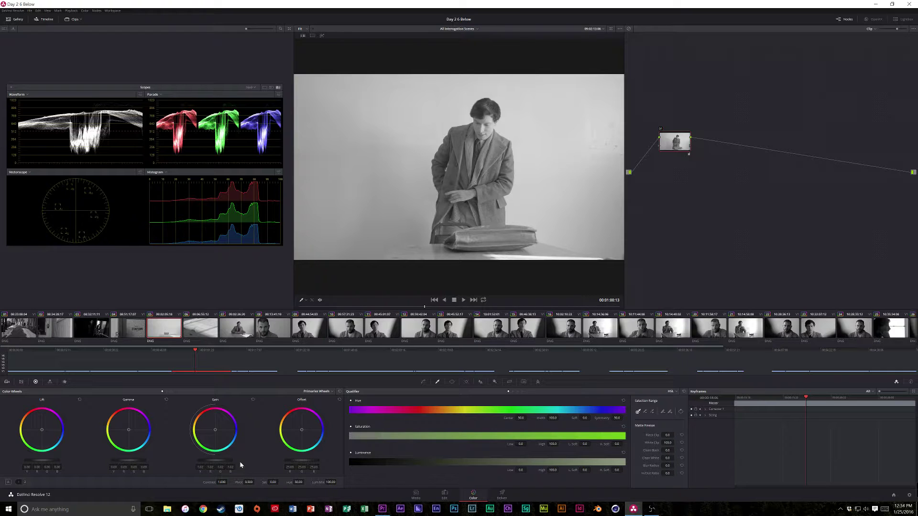
left_click_drag(240, 462, 232, 462)
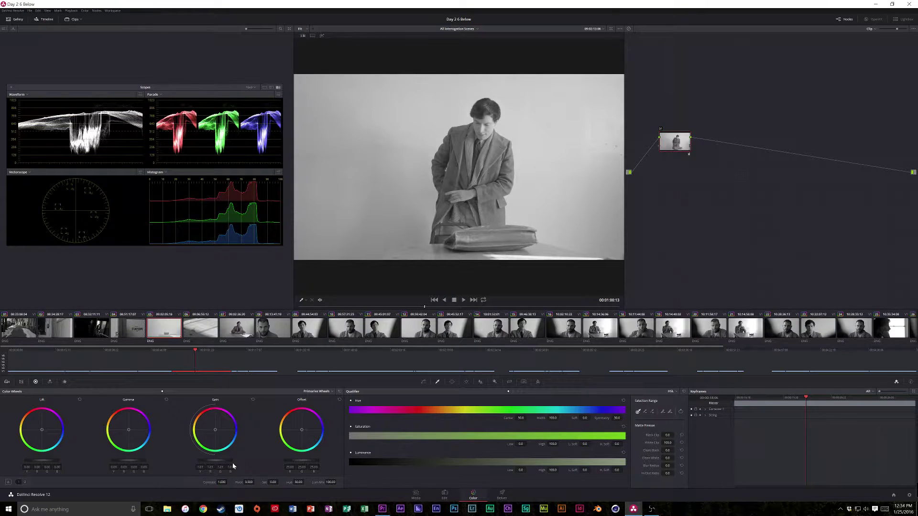
left_click_drag(121, 465, 82, 468)
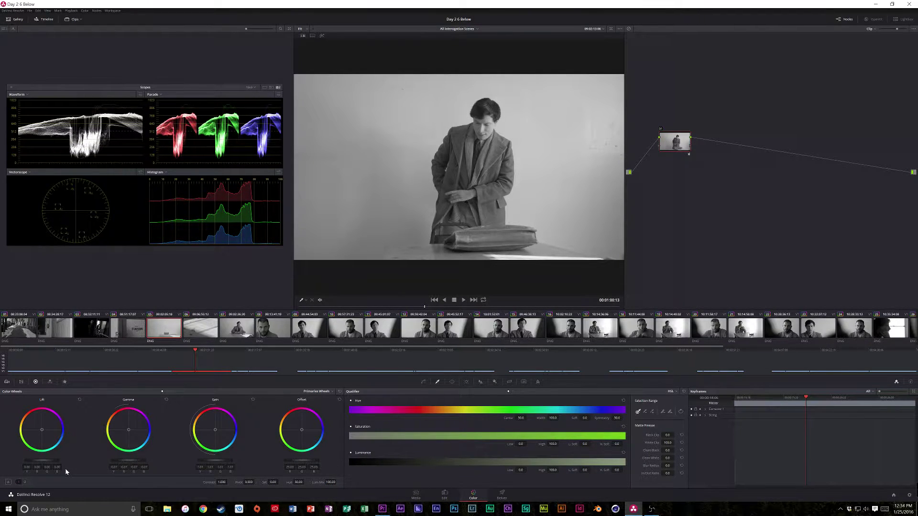
mouse_move(67, 469)
left_mouse_down()
mouse_move(93, 473)
mouse_move(22, 461)
left_mouse_up()
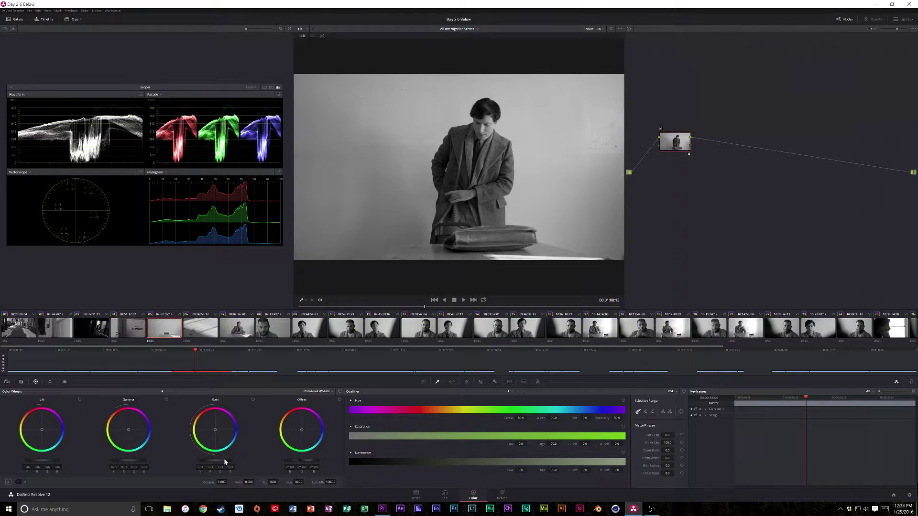
Raise highlights and midtones again, check a later frame, and darken the shadows further
mouse_move(212, 462)
left_mouse_down()
mouse_move(239, 466)
mouse_move(217, 469)
left_mouse_up()
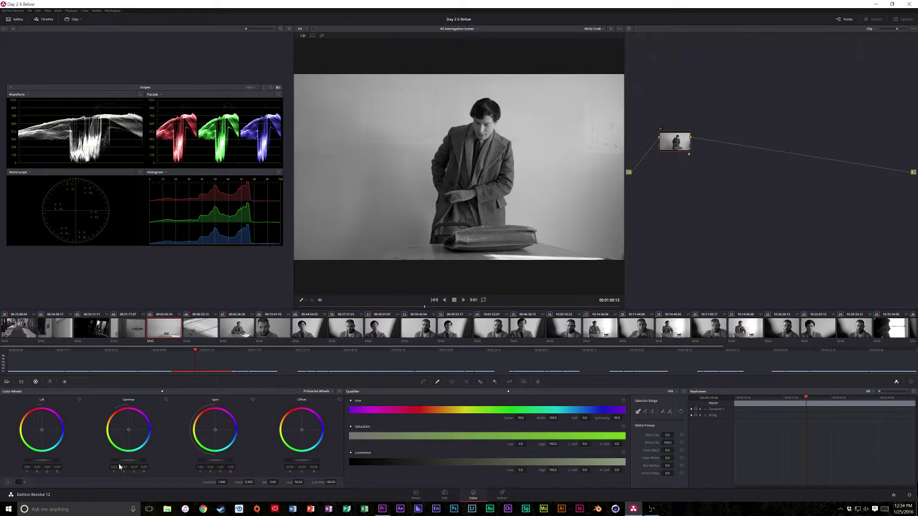
left_click_drag(130, 466, 132, 466)
mouse_move(444, 313)
left_mouse_down()
mouse_move(578, 316)
mouse_move(377, 310)
mouse_move(387, 309)
left_mouse_up()
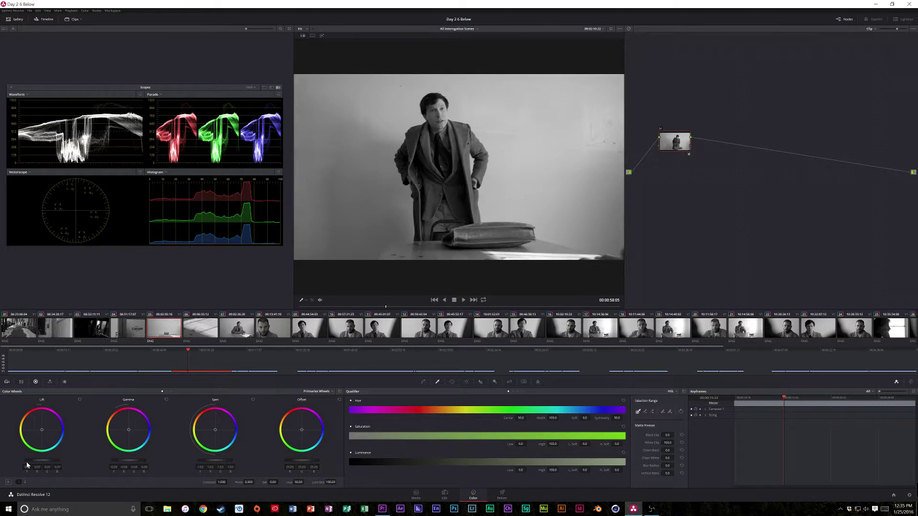
left_click_drag(27, 464, 77, 465)
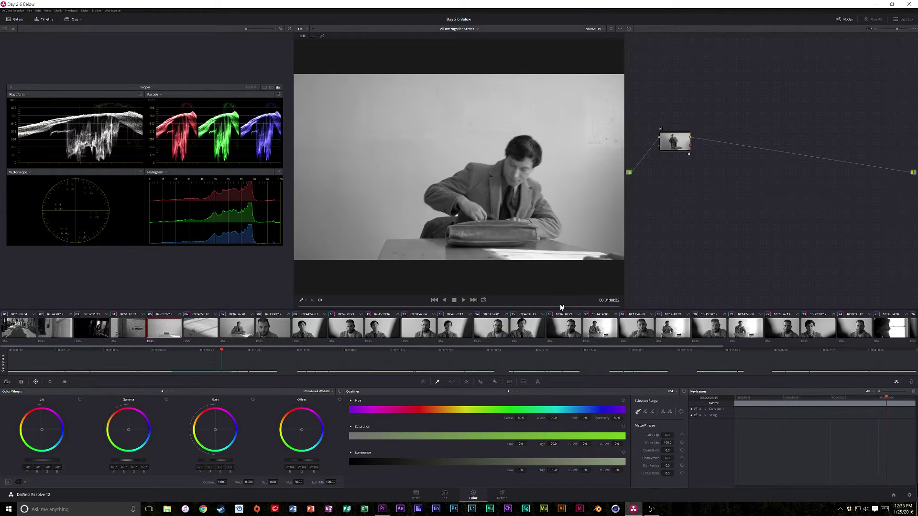
Lower the Gamma master wheel slightly, then scrub and play through the shot to review the grade
left_click(538, 307)
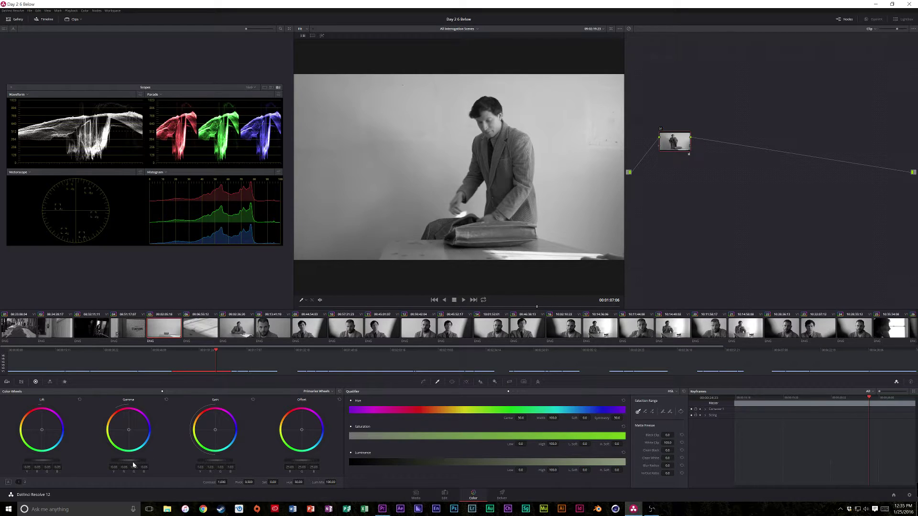
left_click_drag(132, 465, 120, 466)
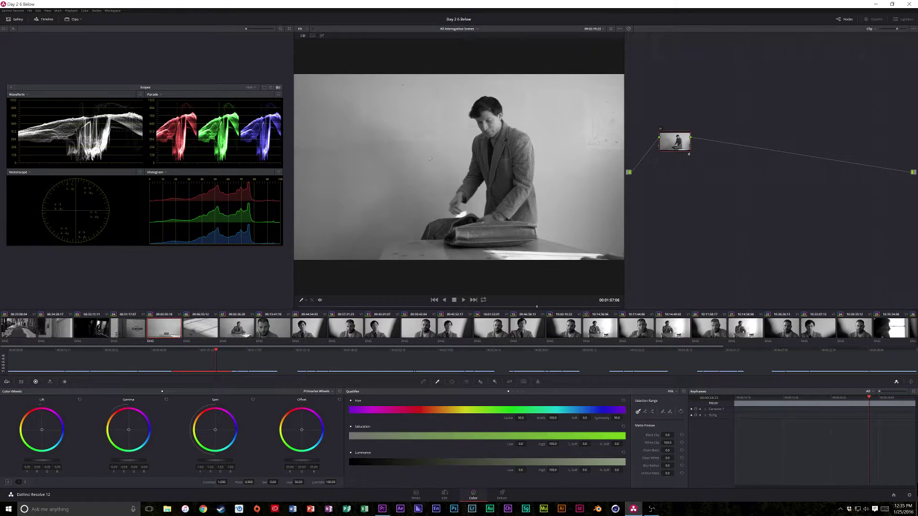
left_click(495, 307)
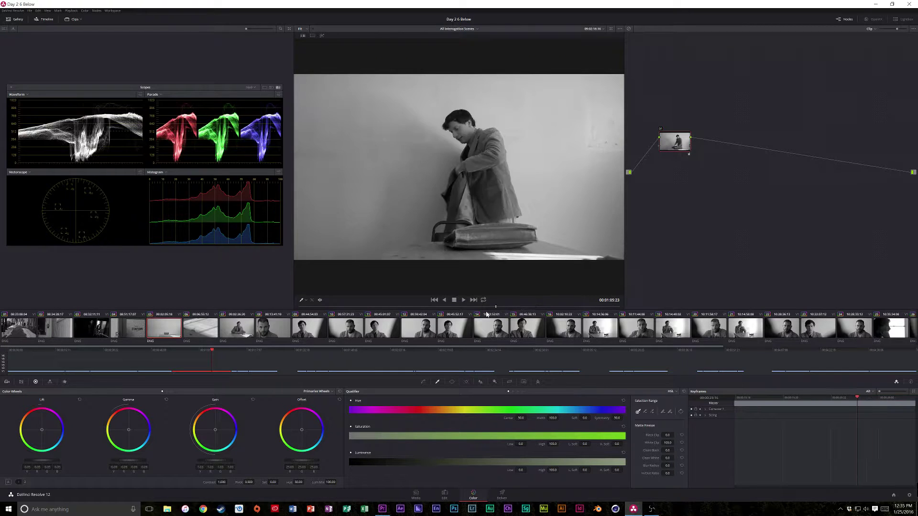
left_click_drag(486, 309, 358, 308)
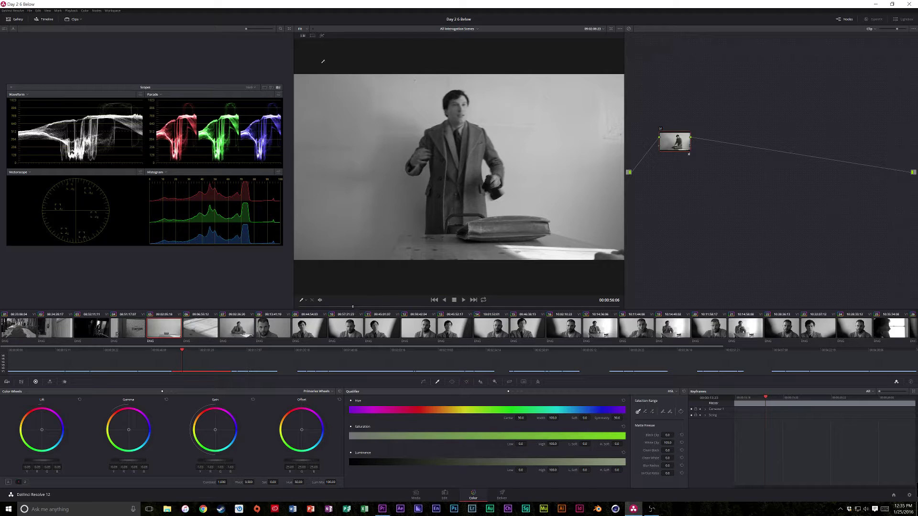
left_click(462, 301)
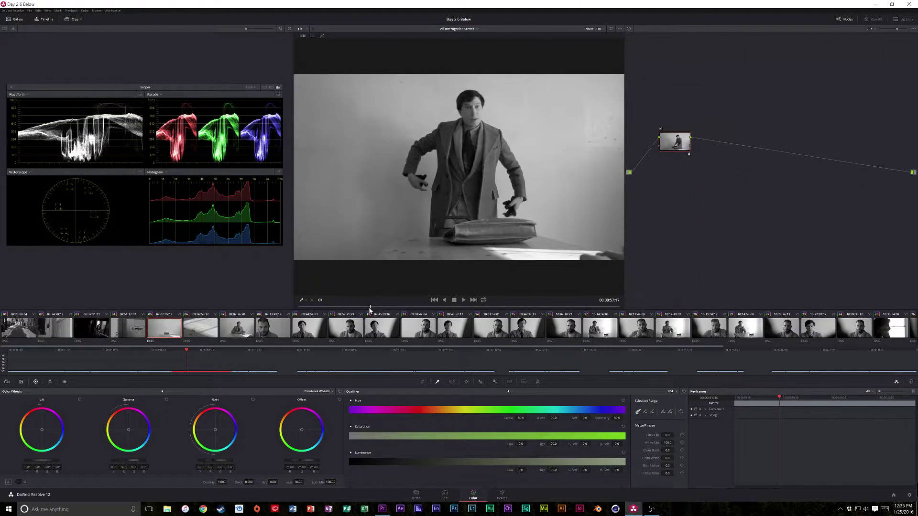
left_click(352, 309)
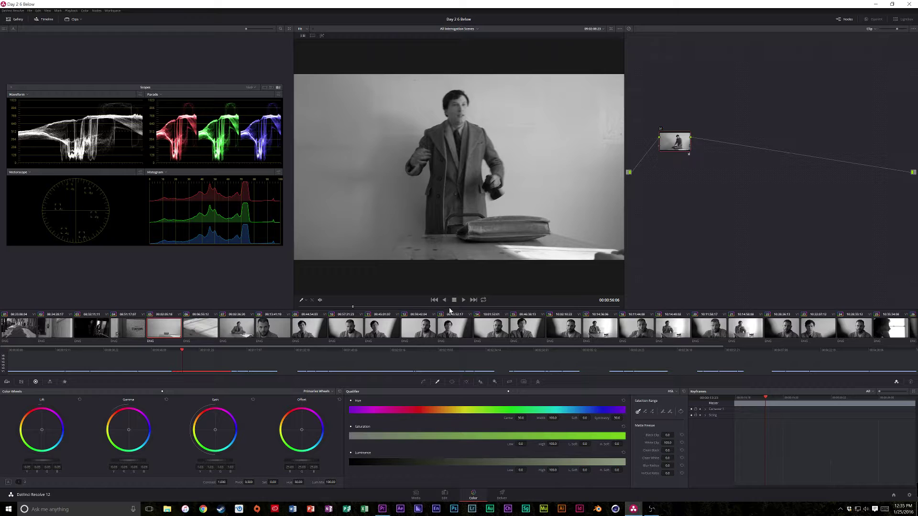
left_click_drag(450, 309, 482, 309)
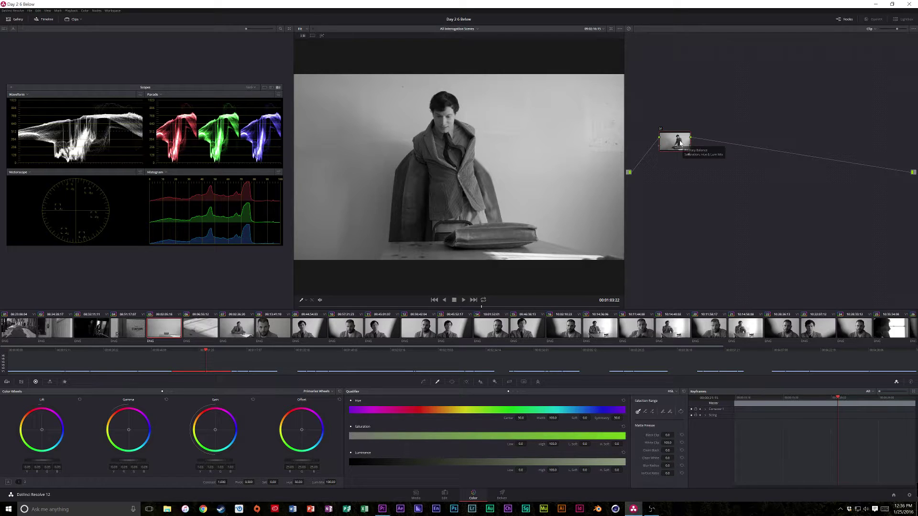
Add a serial node and a layer node with mixer, then delete node 01's link into node 04
key("alt+s")
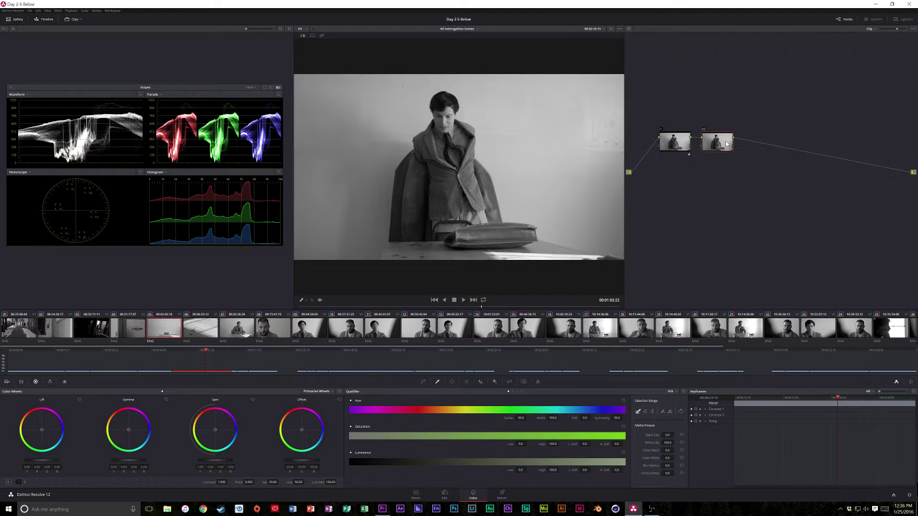
key("alt+l")
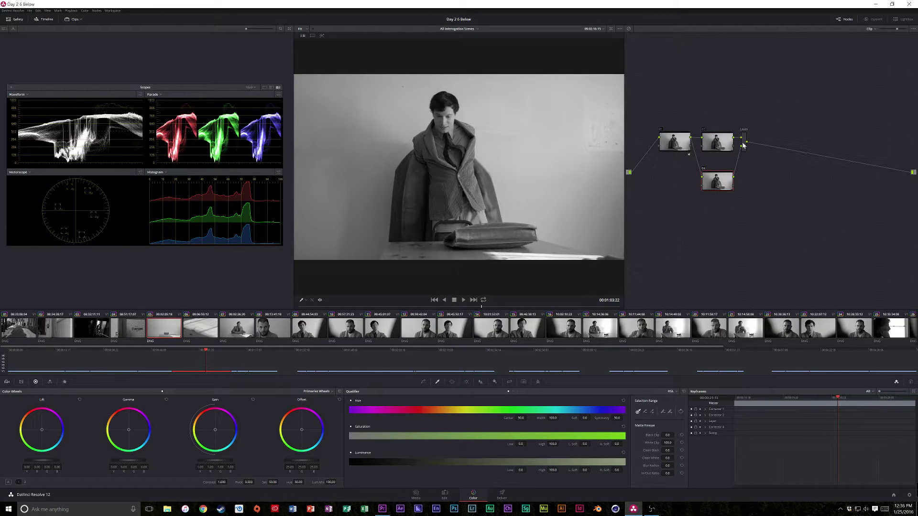
left_click_drag(747, 146, 764, 152)
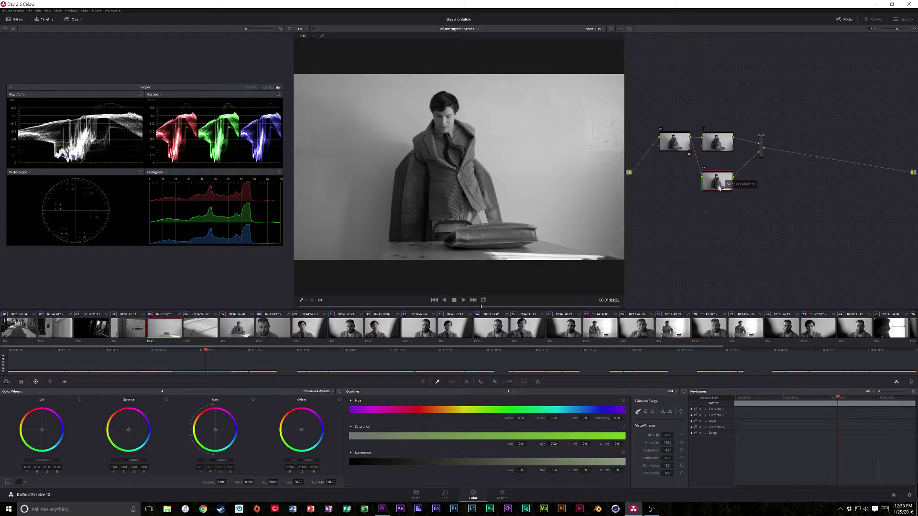
left_click(698, 163)
key("Delete")
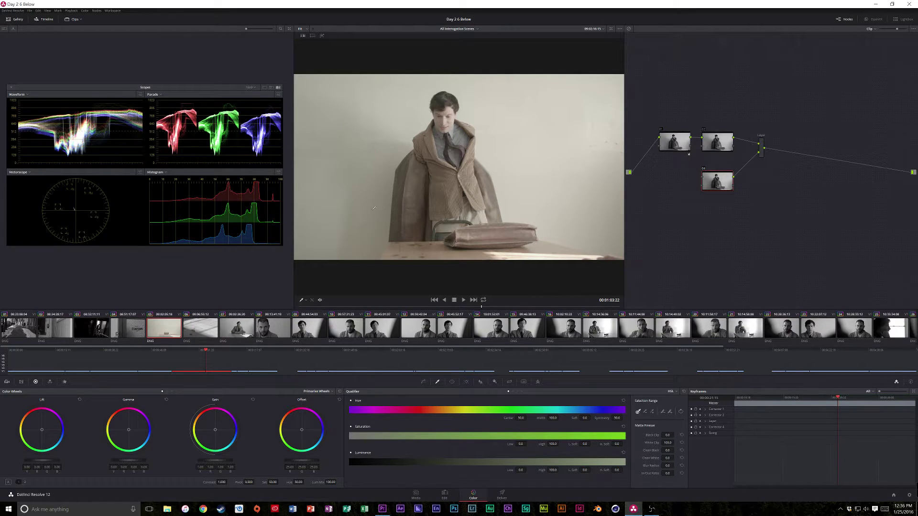
Add an external matte from node 04's menu and connect the EXT MATTE output to node 04's input
right_click(720, 184)
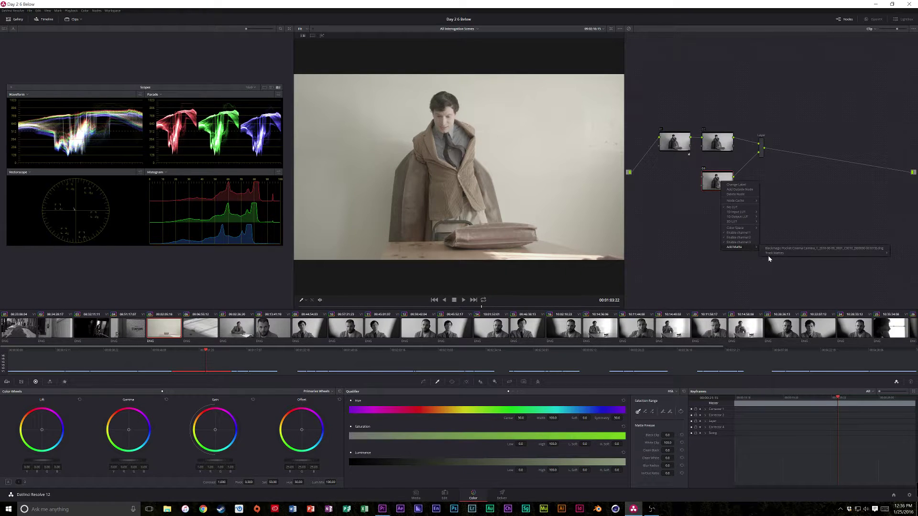
mouse_move(740, 255)
left_click(749, 254)
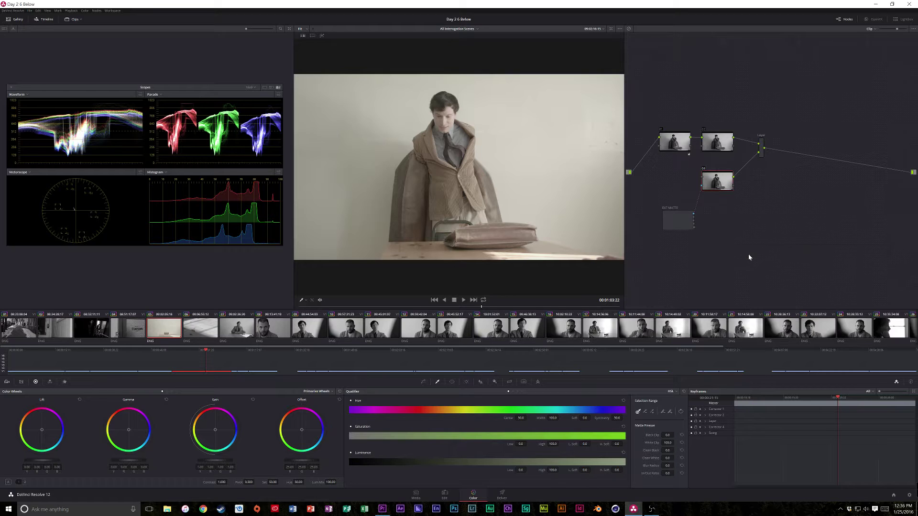
left_click_drag(677, 225, 669, 189)
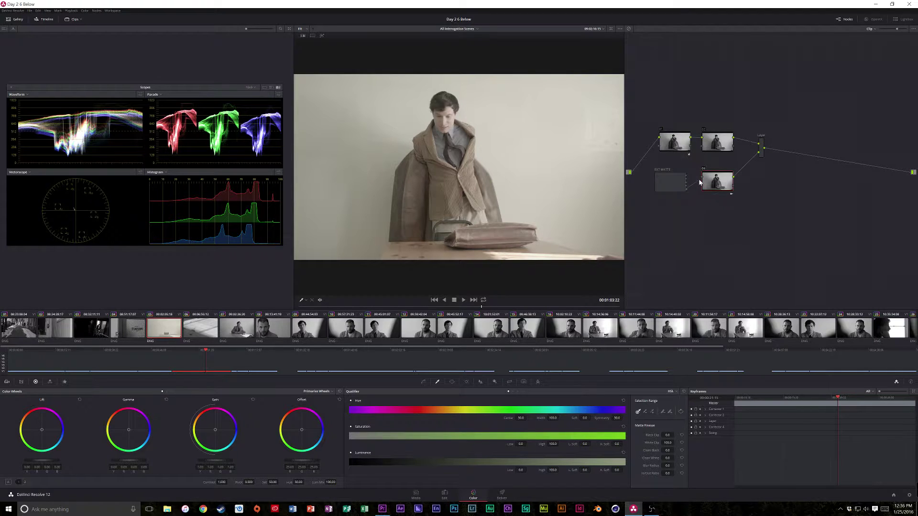
left_click_drag(696, 188, 700, 184)
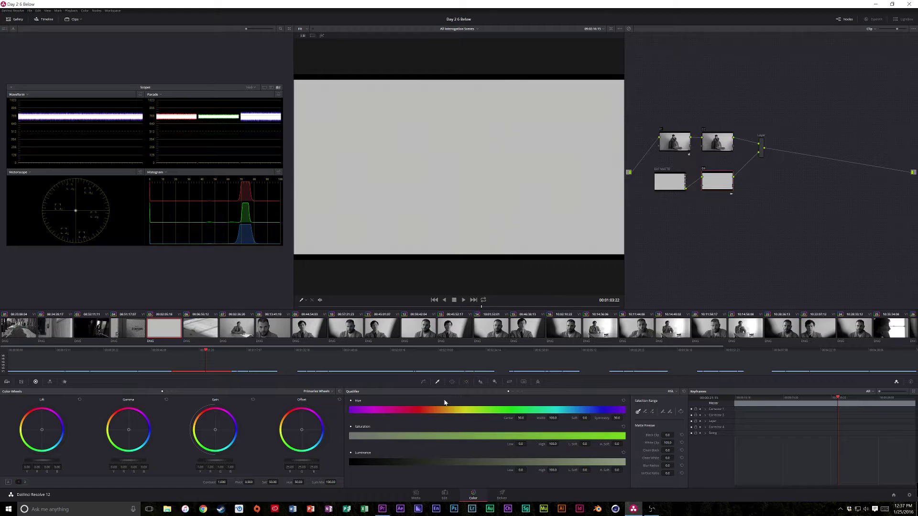
Show the Key palette and the external matte's transform settings
left_click(493, 383)
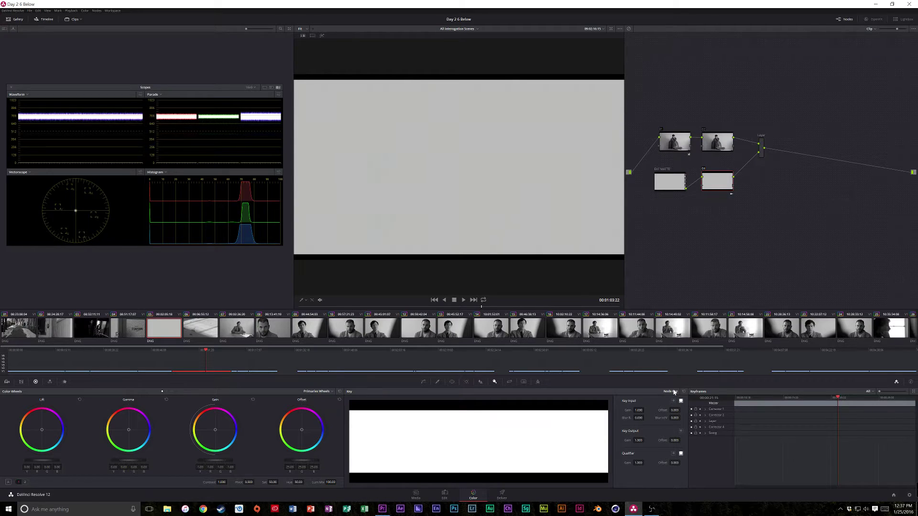
left_click(676, 182)
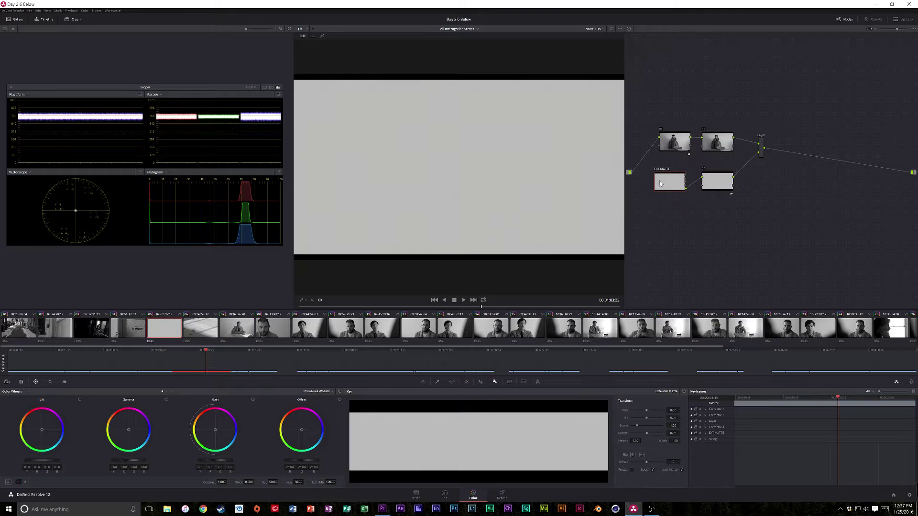
left_click_drag(668, 180, 665, 184)
key("Tab")
Unlock the matte, scale its Zoom up from 2.00, and enable Loop
left_click_drag(651, 428, 665, 428)
double_click(673, 426)
left_click(681, 470)
left_click_drag(646, 425, 657, 426)
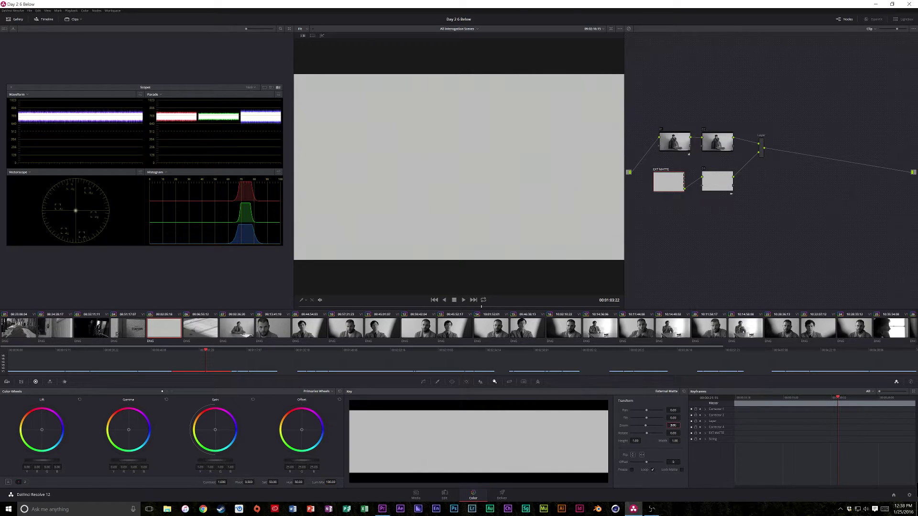
key("Return")
left_click(651, 470)
Set the Layer mixer's composite mode to Overlay and play the grained shot in reverse and forward
right_click(761, 143)
mouse_move(781, 164)
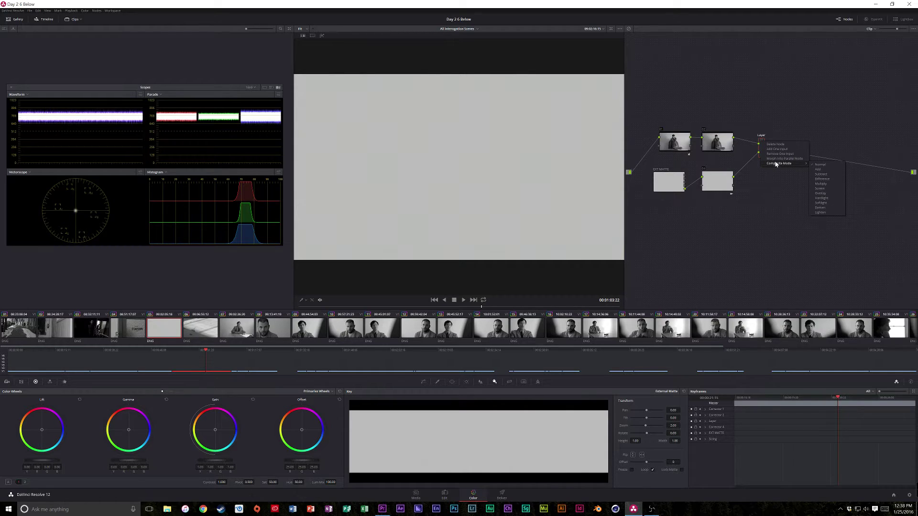
left_click(832, 194)
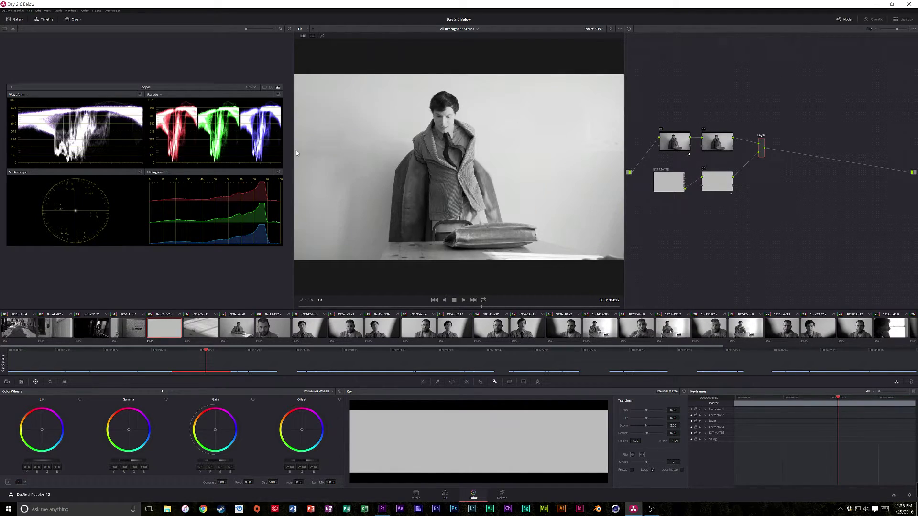
left_click(442, 300)
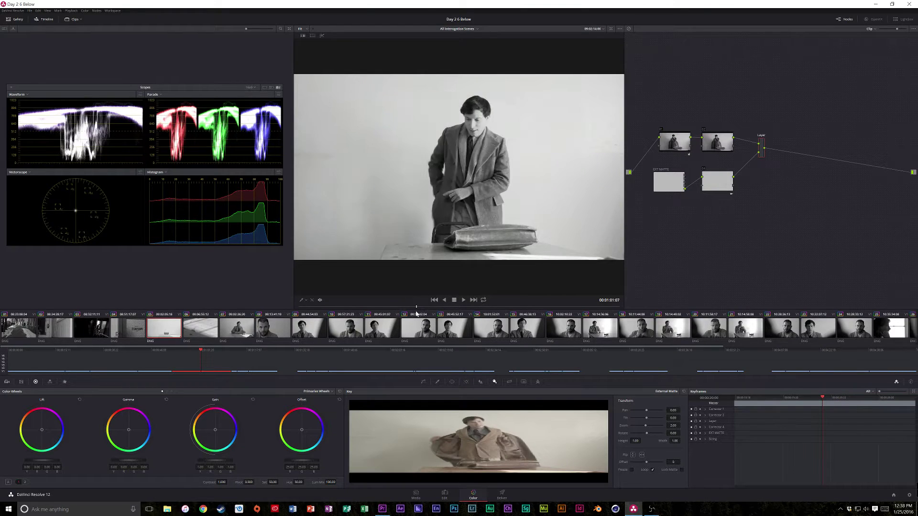
left_click(463, 300)
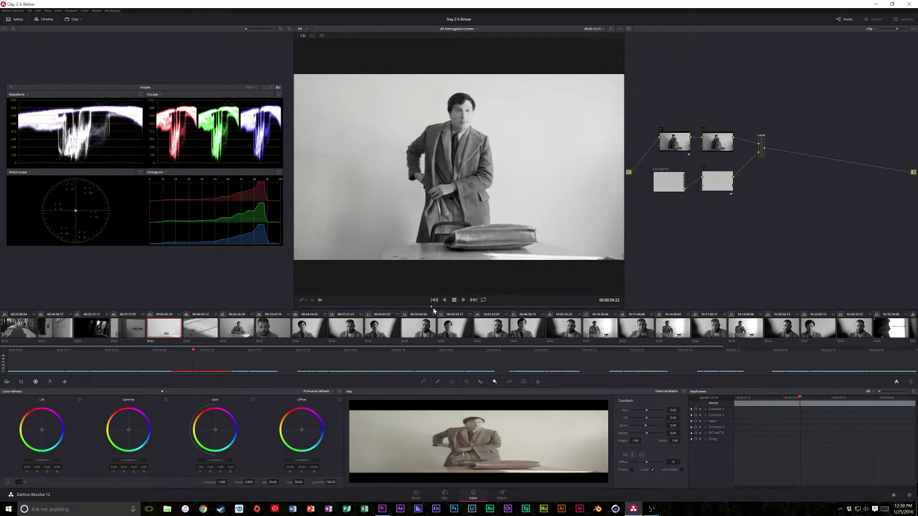
left_click(462, 301)
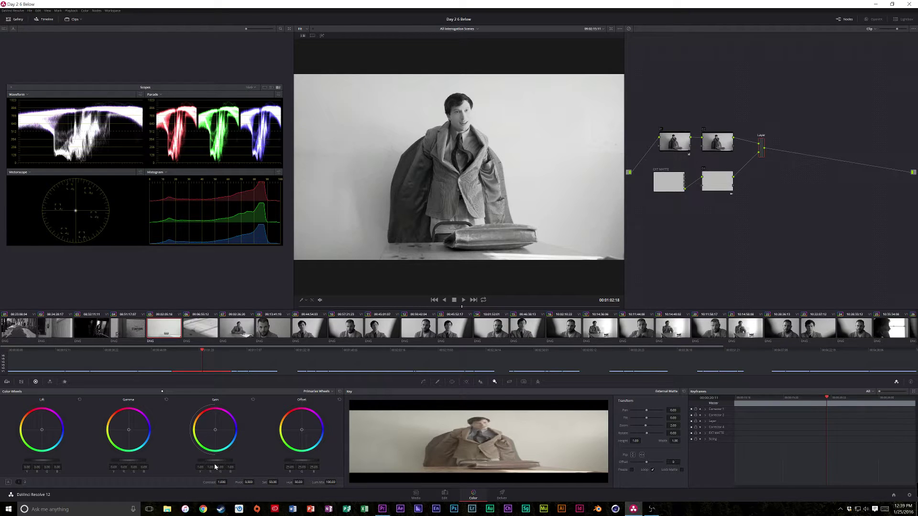
Rebalance node 01's Gain master wheel, first lowering then raising and fine-tuning brightness
left_click(674, 142)
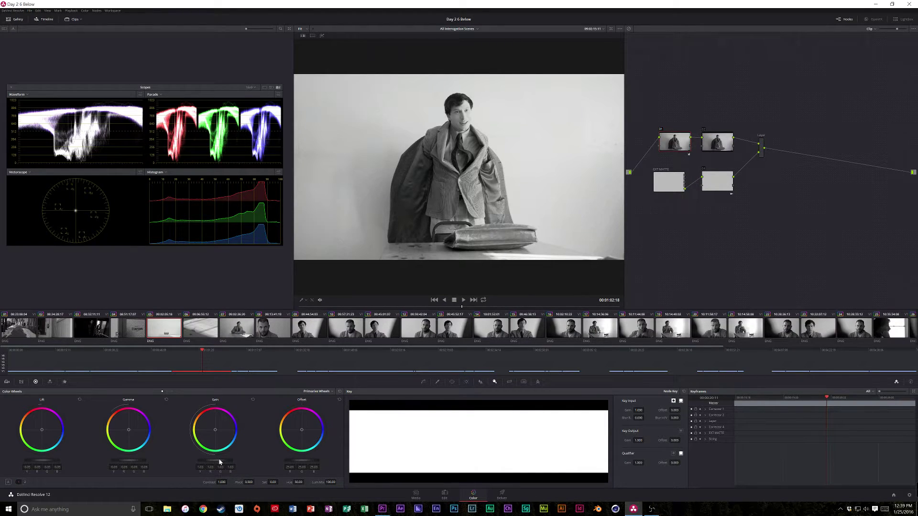
left_click_drag(219, 458, 144, 467)
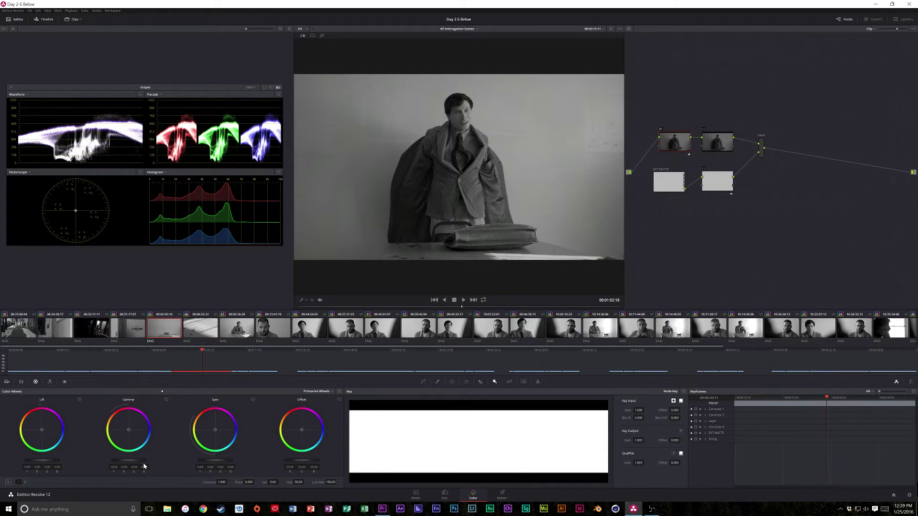
left_click(719, 144)
left_click(678, 149)
left_click_drag(212, 466, 277, 460)
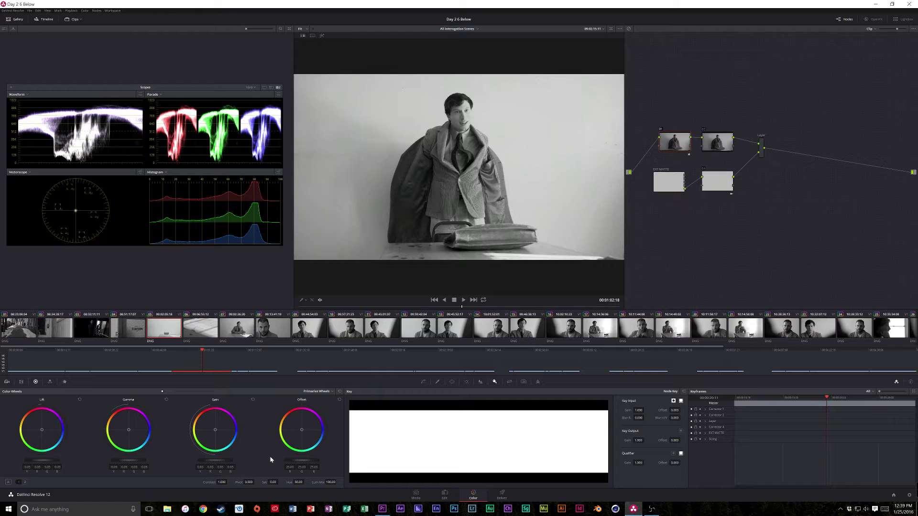
left_click_drag(277, 460, 290, 458)
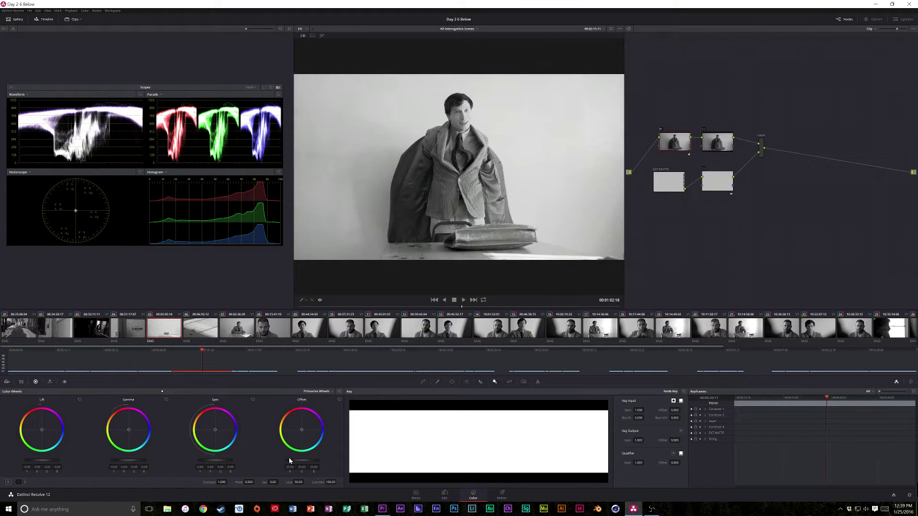
Lower node 02's Gain to darken the grained image, then scrub back to check
left_click(760, 149)
left_click(717, 144)
left_click_drag(219, 464, 141, 470)
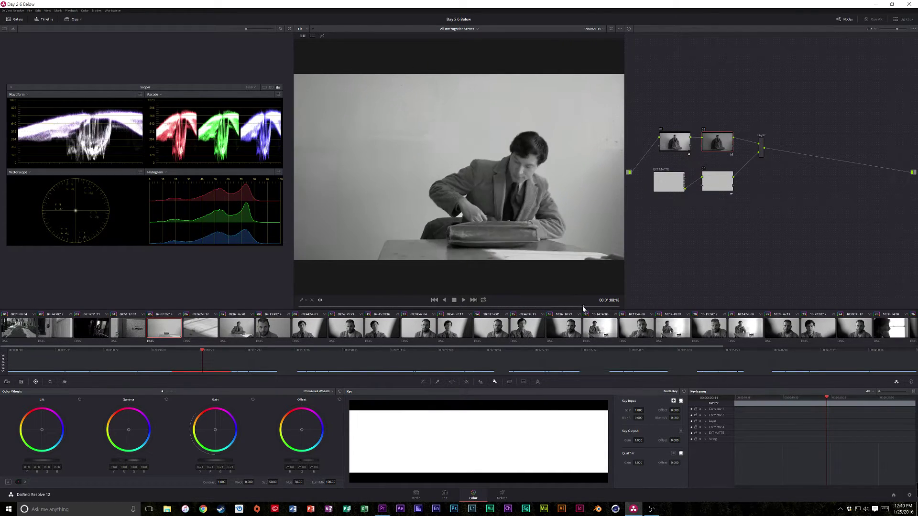
mouse_move(554, 311)
left_mouse_down()
mouse_move(385, 293)
mouse_move(511, 308)
mouse_move(502, 307)
left_mouse_up()
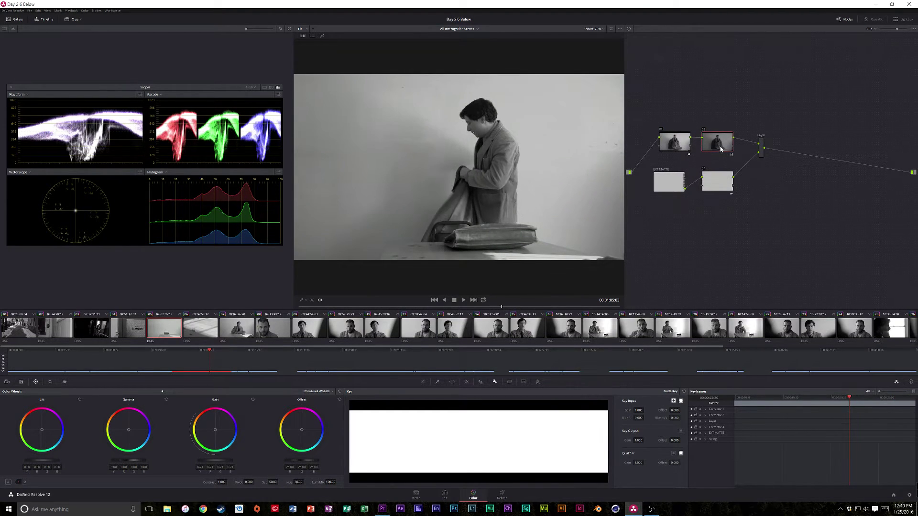
Reduce the EXT MATTE node's Transform Zoom and scrub the shot to review the grain
left_click(670, 186)
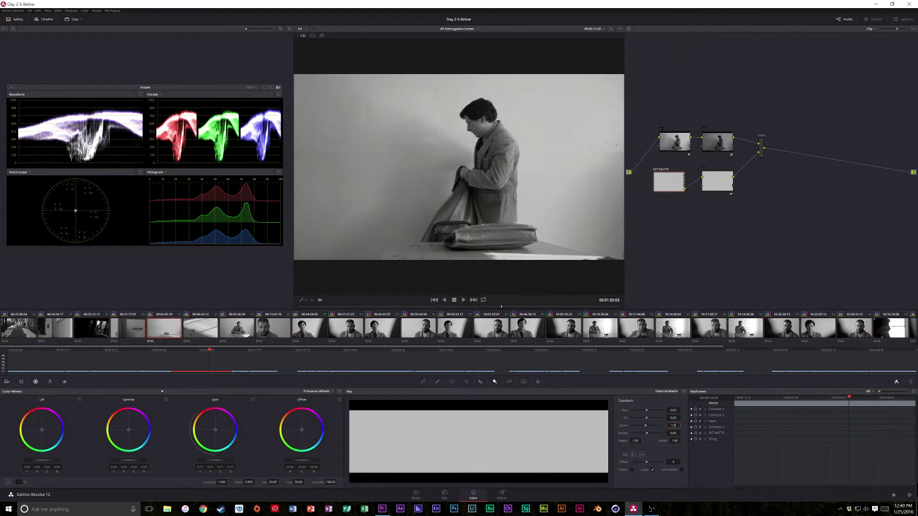
left_click_drag(674, 426, 672, 426)
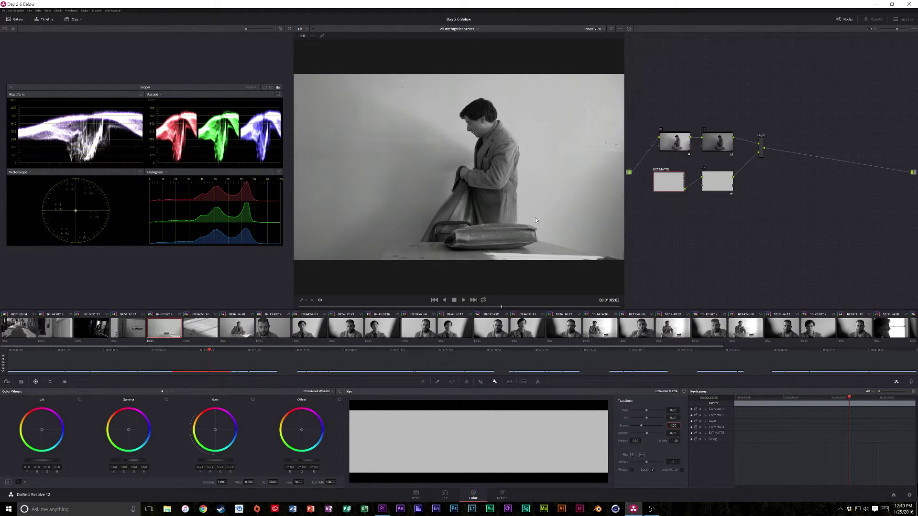
left_click_drag(501, 306, 623, 304)
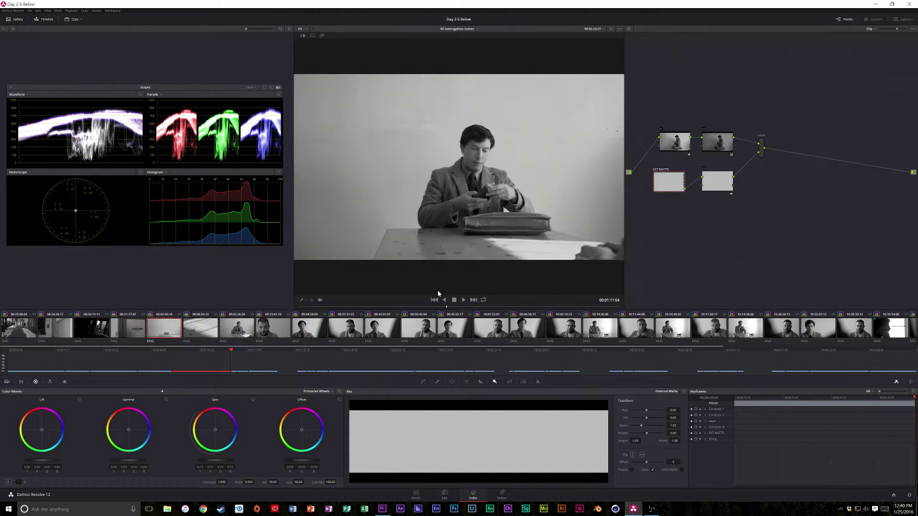
left_click_drag(625, 304, 420, 305)
left_click(675, 426)
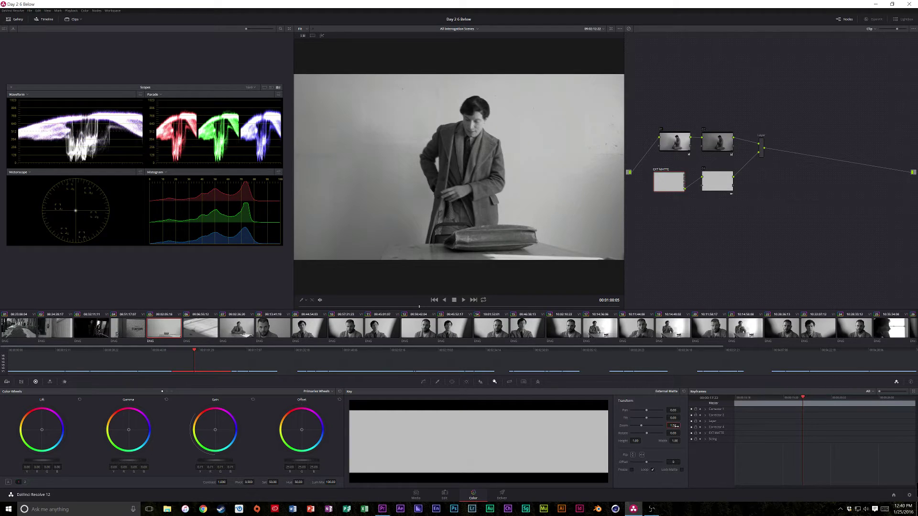
key("Return")
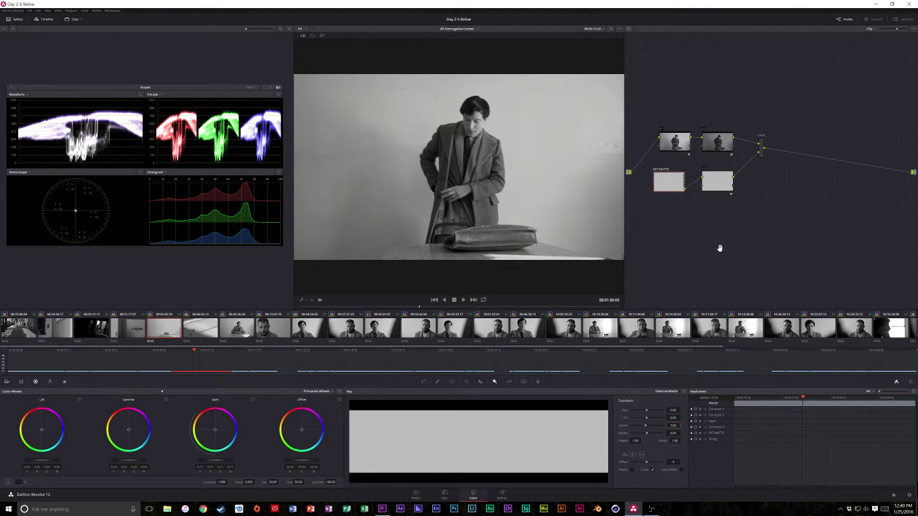
left_click_drag(541, 307, 614, 302)
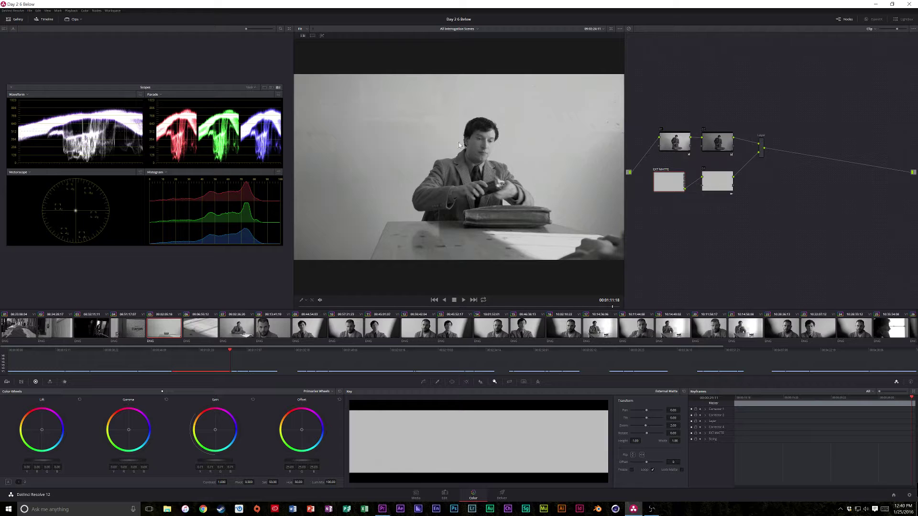
Switch to the door clip and scrub back to the frame showing the door
left_click(88, 332)
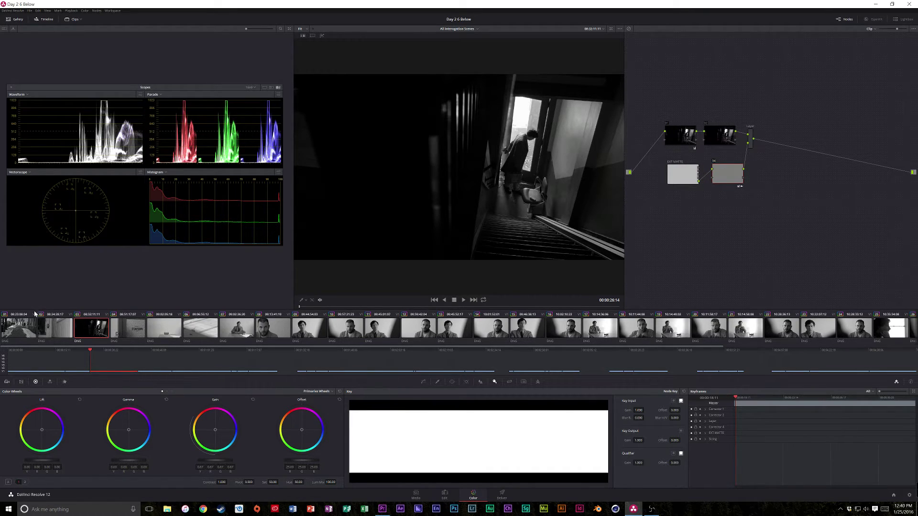
left_click(52, 329)
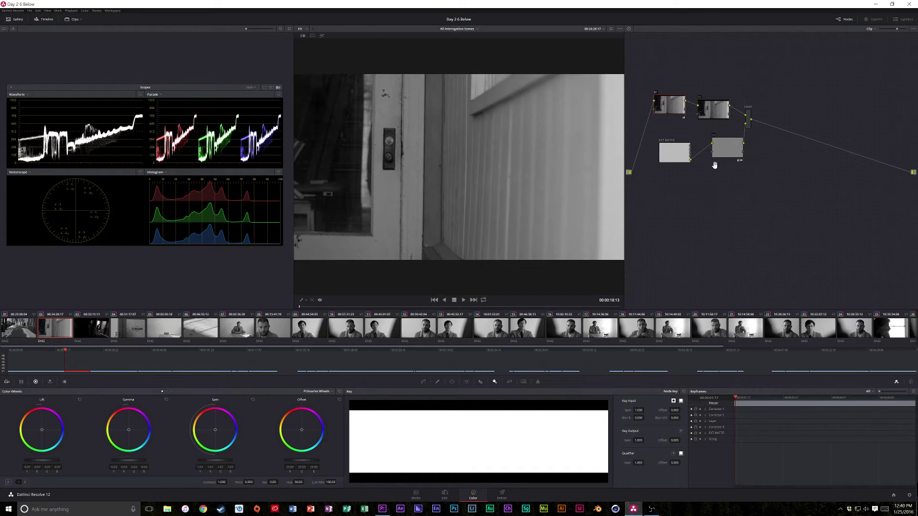
left_click_drag(669, 106, 672, 107)
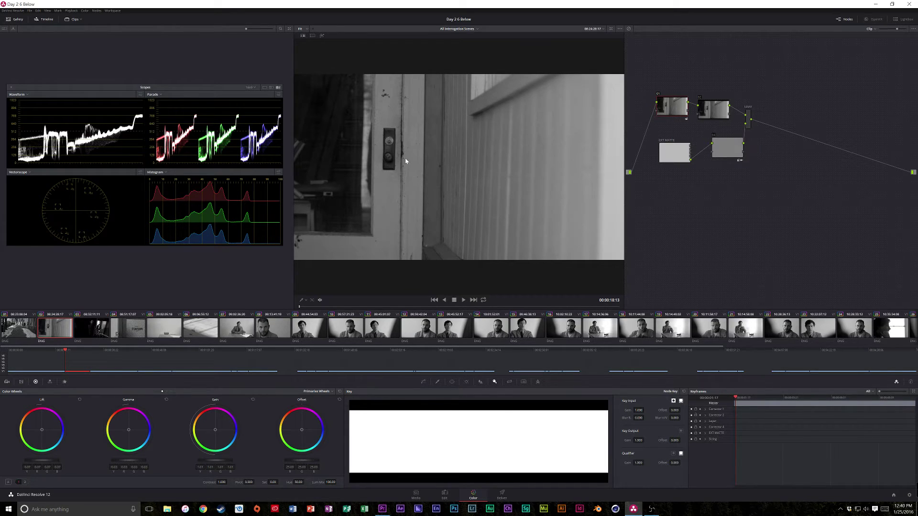
scroll(98, 353, "down", 3)
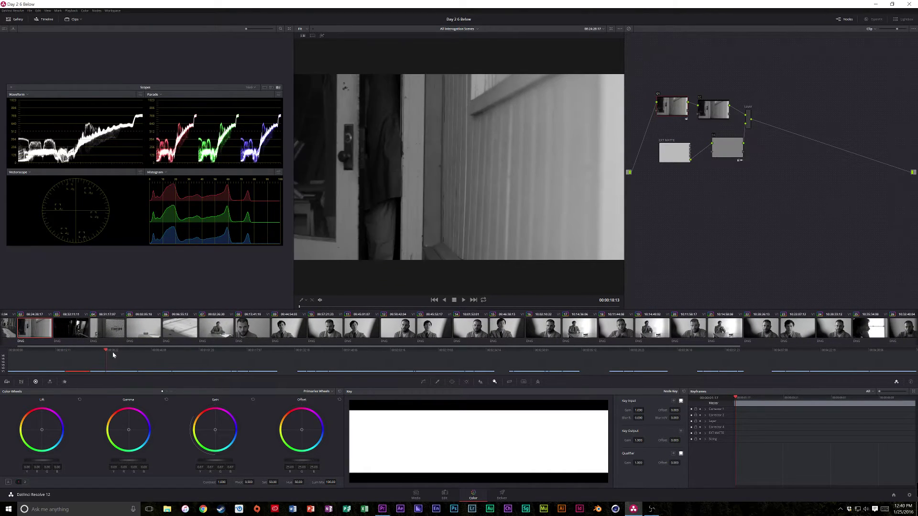
mouse_move(79, 356)
left_mouse_down()
mouse_move(108, 353)
mouse_move(72, 352)
left_mouse_up()
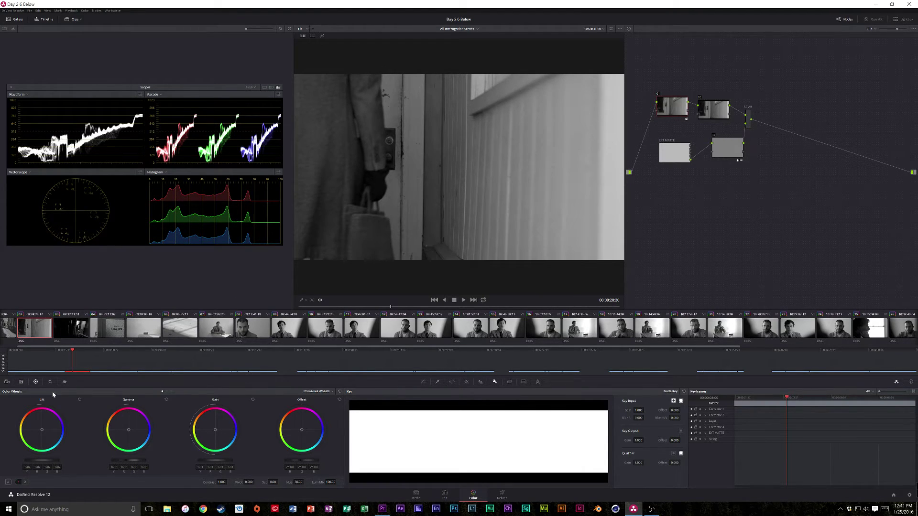
left_click_drag(79, 352, 67, 352)
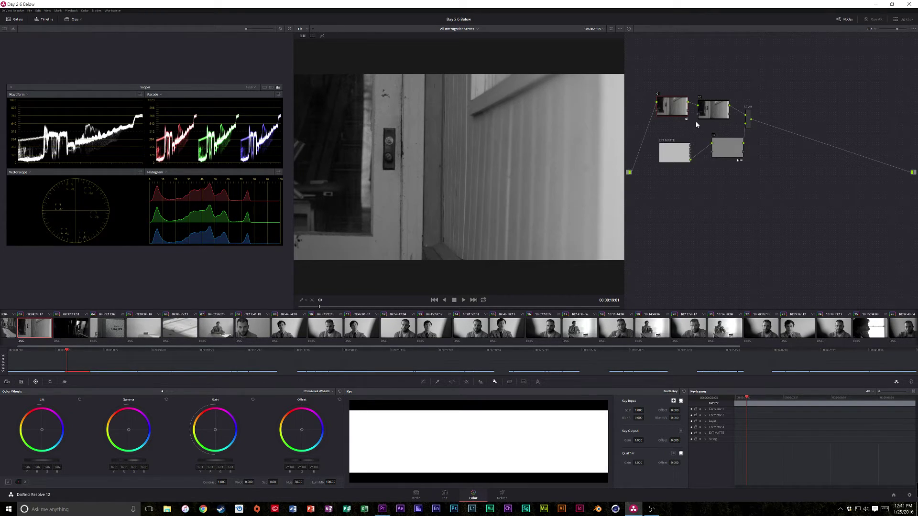
left_click_drag(675, 112, 671, 113)
Add a corrector node after node 01 plus a layer-mixed node, moving the mixer near the output
key("alt+o")
key("alt+l")
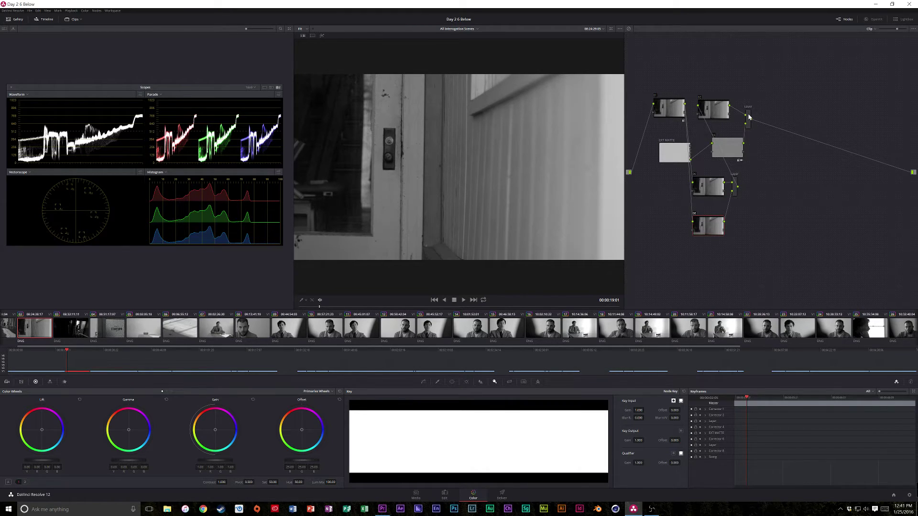
left_click(749, 116)
left_click_drag(750, 116, 894, 157)
Shift nodes 02, 04 and EXT MATTE right; stack nodes 06, 08 and their mixer beside node 01
left_click_drag(730, 115, 863, 147)
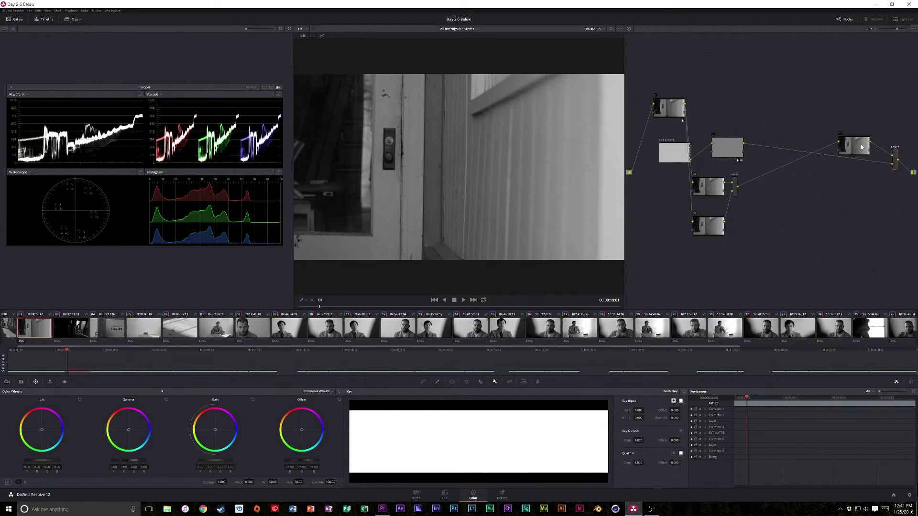
left_click(734, 150)
left_click_drag(733, 149, 876, 186)
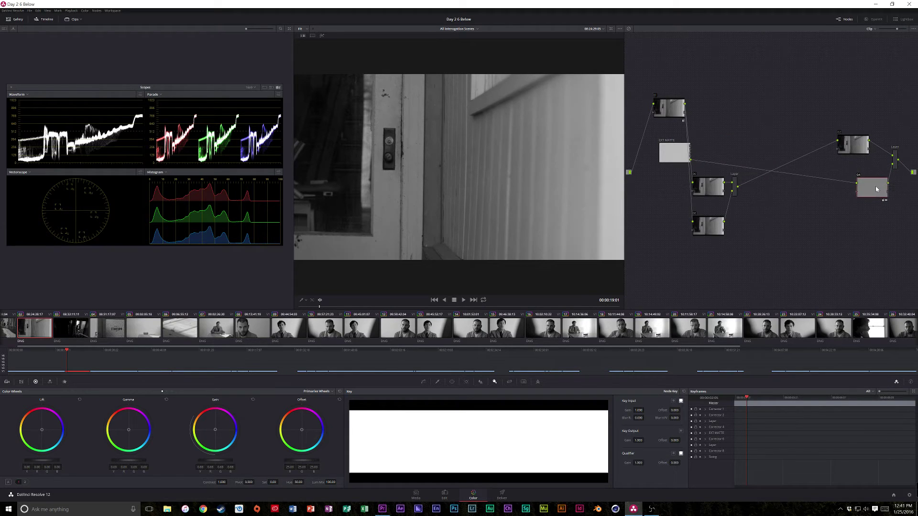
left_click_drag(857, 152, 873, 153)
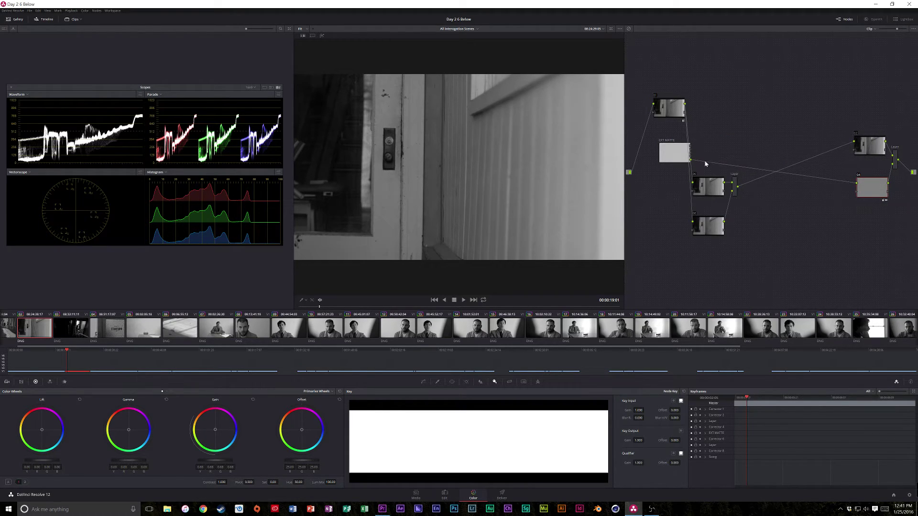
left_click_drag(673, 157, 827, 198)
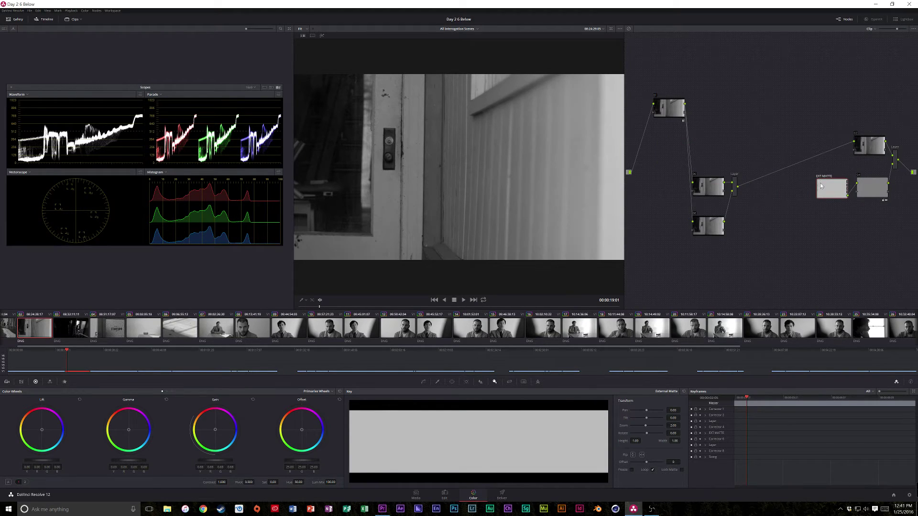
left_click_drag(707, 185, 714, 101)
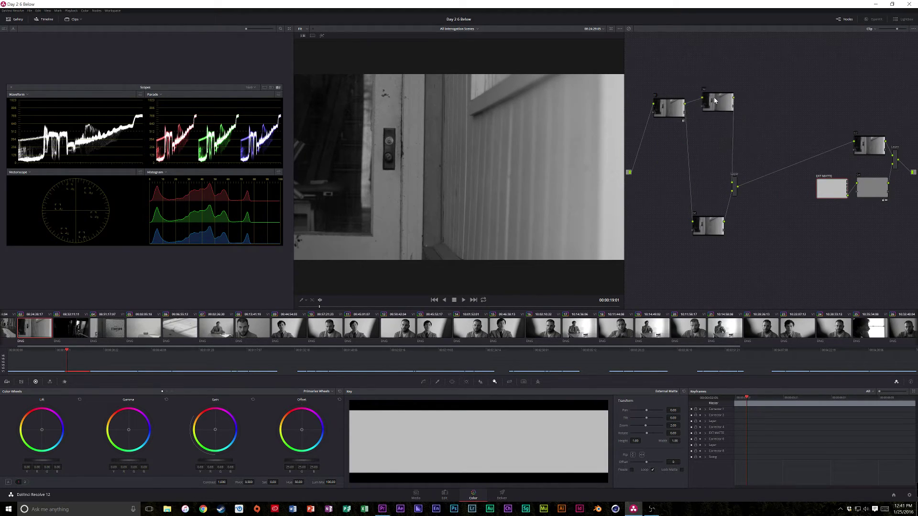
left_click_drag(709, 224, 715, 128)
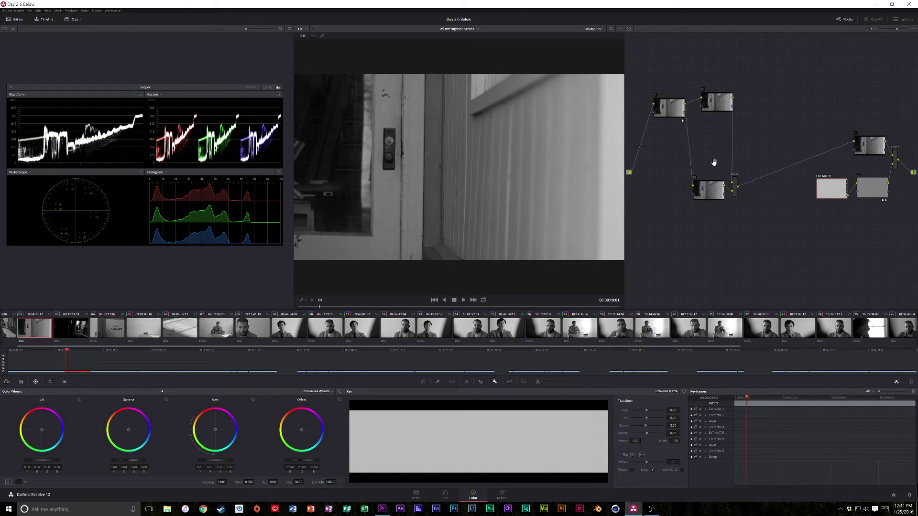
left_click(735, 185)
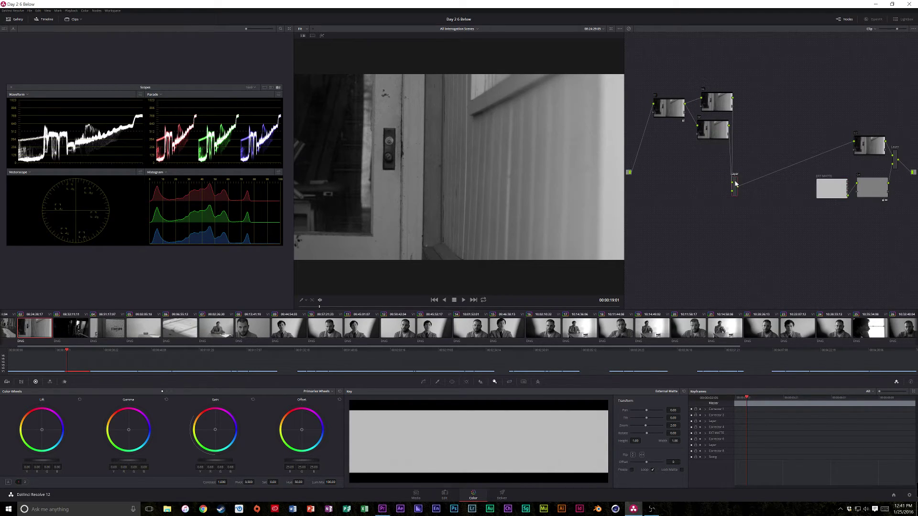
mouse_move(736, 186)
left_mouse_down()
mouse_move(752, 116)
mouse_move(722, 136)
mouse_move(712, 103)
left_mouse_up()
Add a four-sided polygon window on node 08 and turn on highlight view
left_click(719, 136)
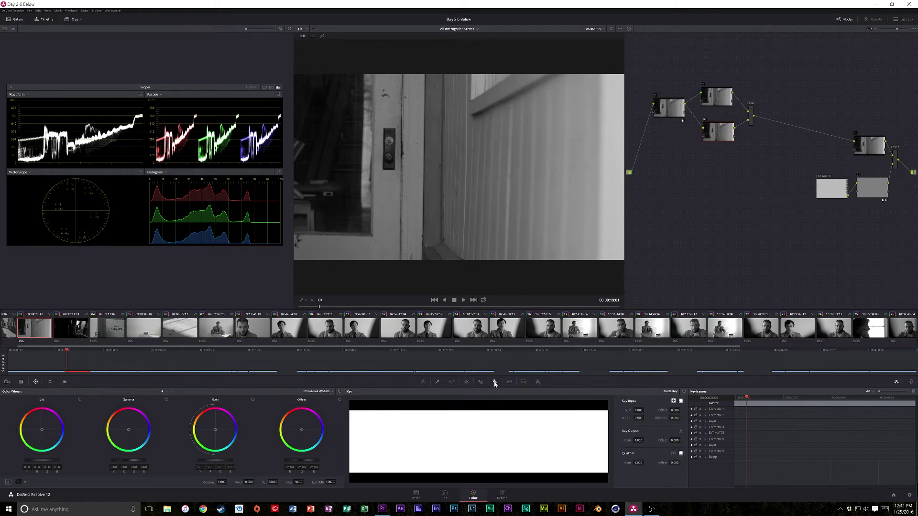
left_click(452, 383)
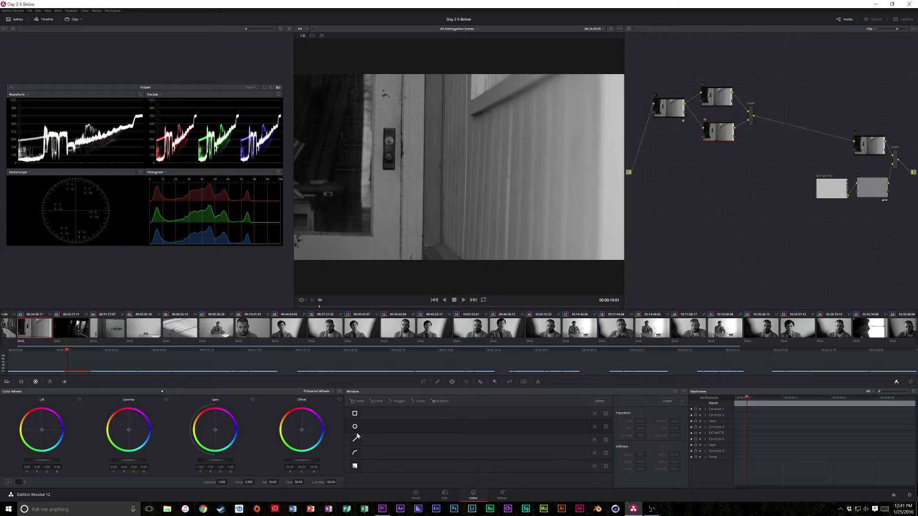
left_click(353, 425)
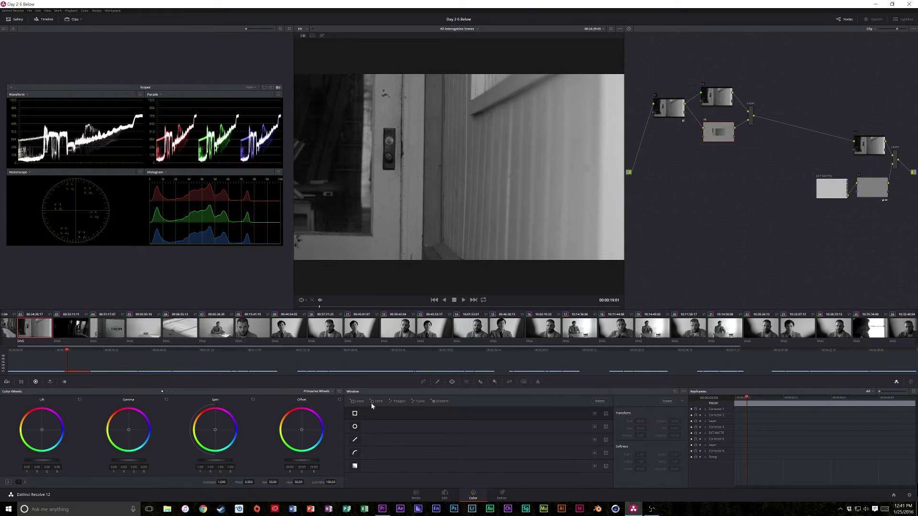
left_click(355, 415)
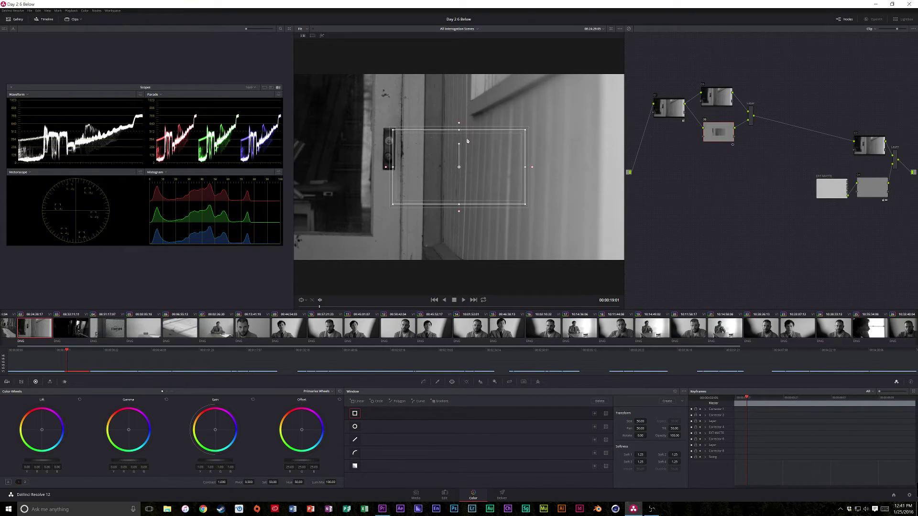
key("shift+h")
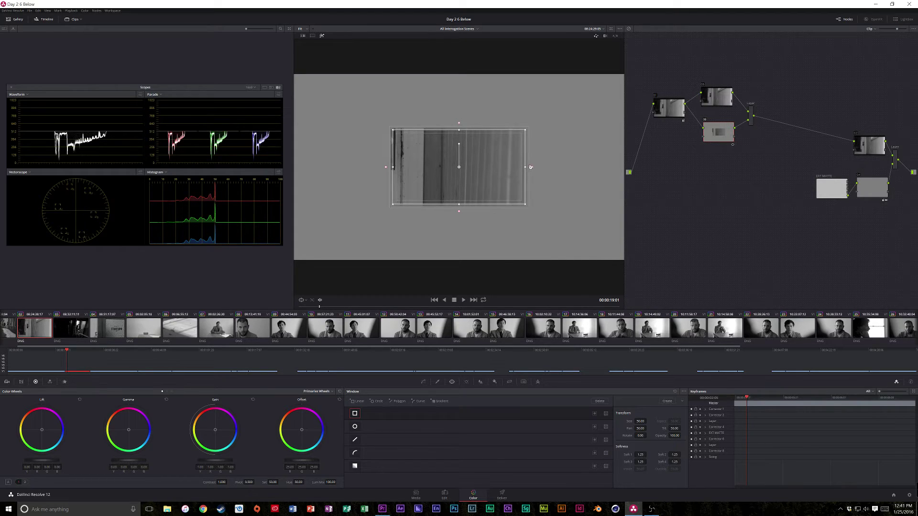
Drag the polygon's corners over the slatted wall right of the door, down to the bottom-right corner
left_click_drag(525, 168, 604, 123)
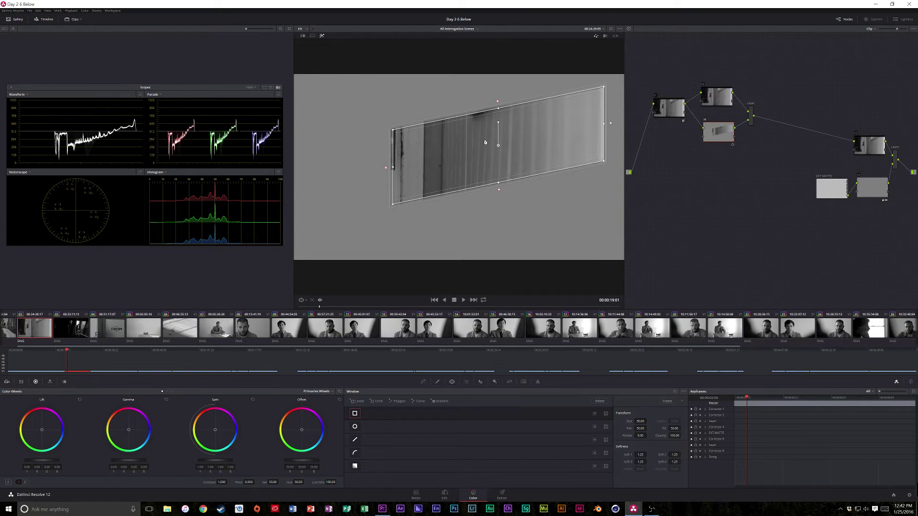
key("shift+h")
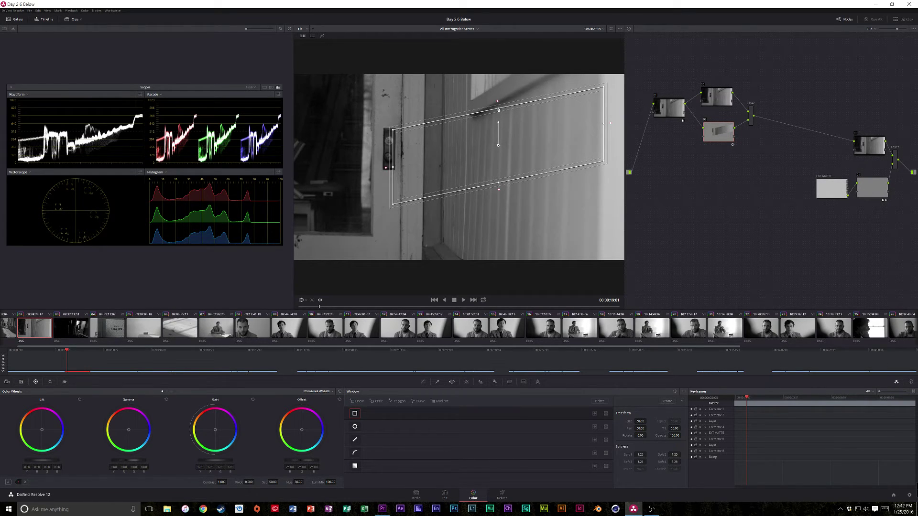
left_click_drag(499, 110, 538, 84)
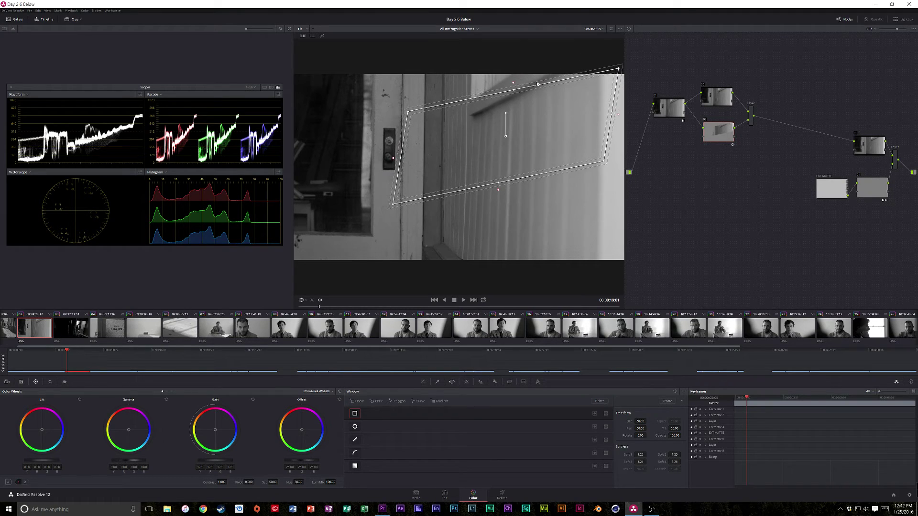
left_click_drag(619, 69, 625, 76)
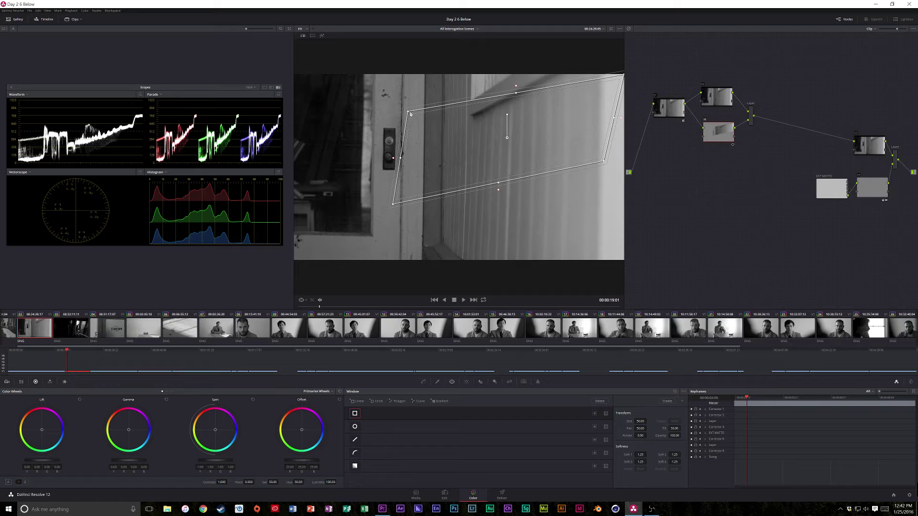
left_click_drag(410, 113, 444, 76)
left_click_drag(394, 210, 445, 248)
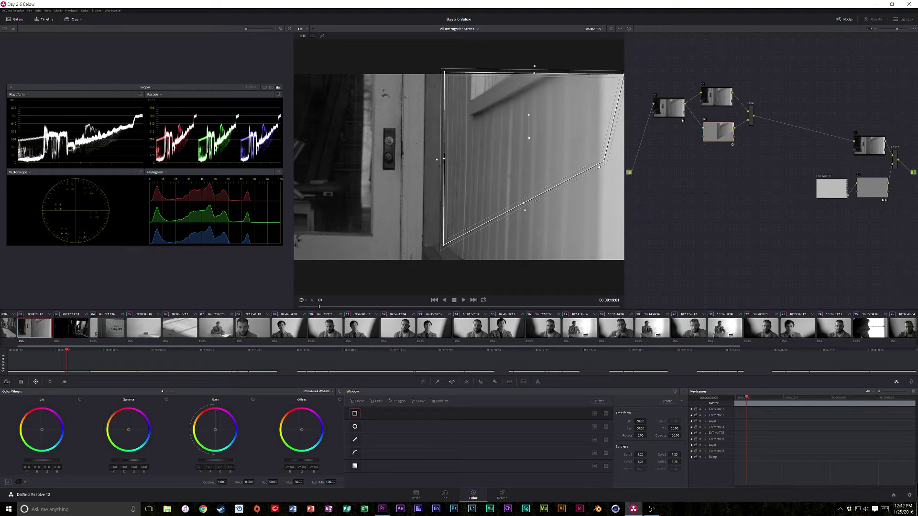
left_click_drag(605, 163, 622, 302)
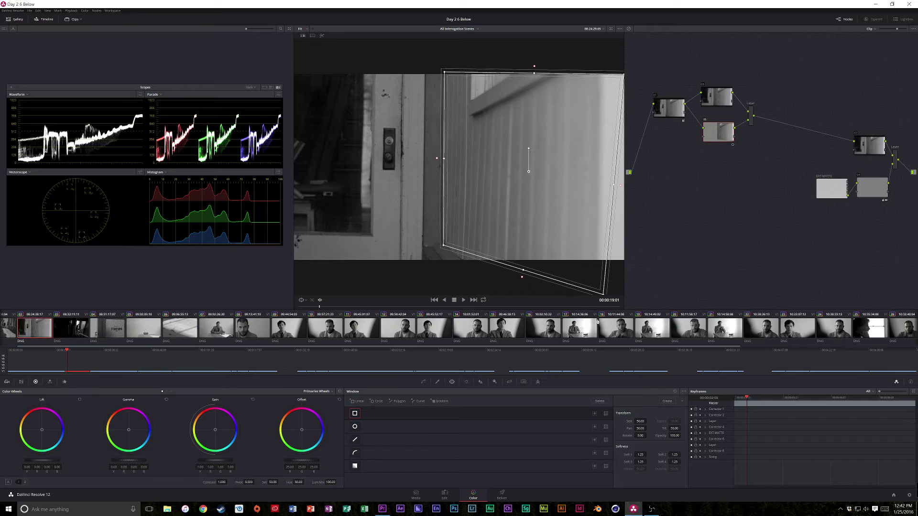
left_click_drag(622, 301, 623, 294)
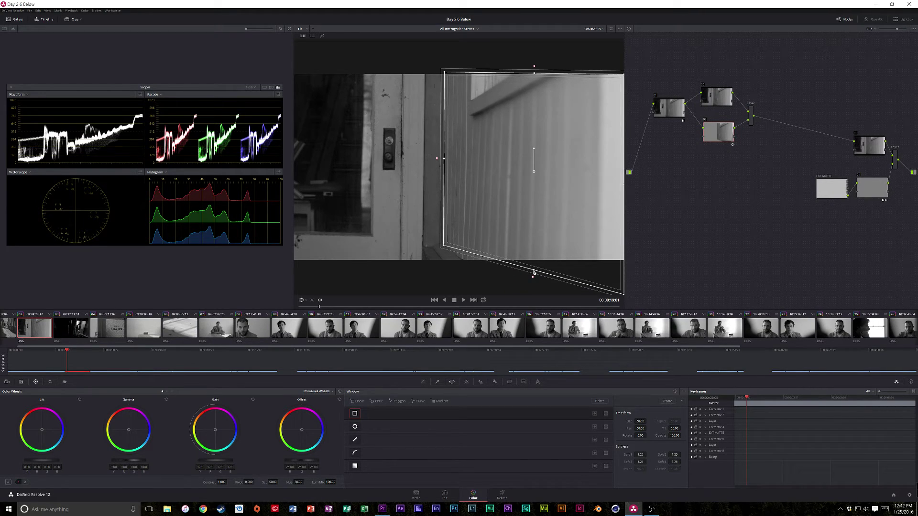
left_click_drag(534, 272, 514, 296)
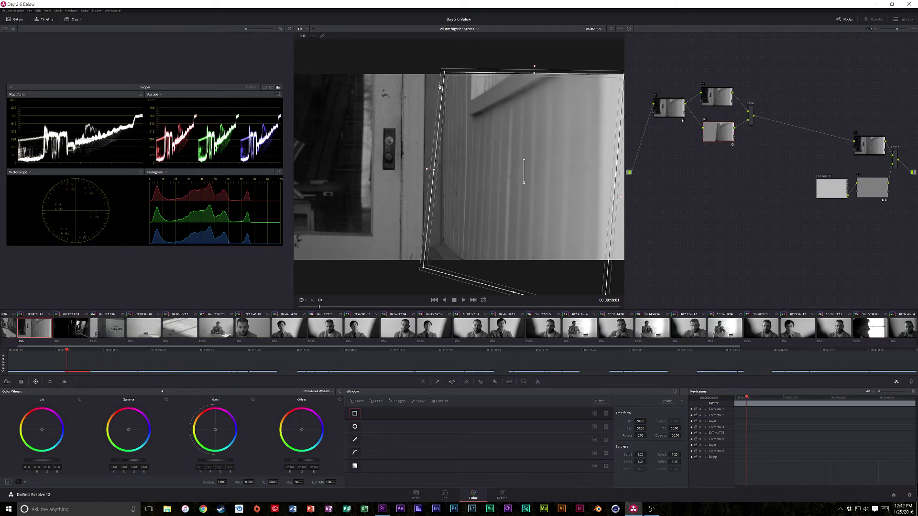
left_click_drag(445, 72, 427, 72)
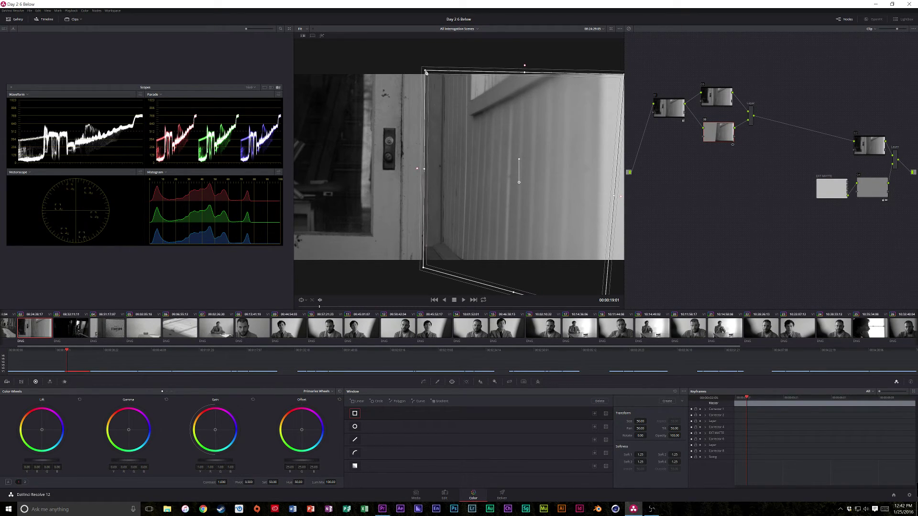
scroll(610, 267, "down", 1)
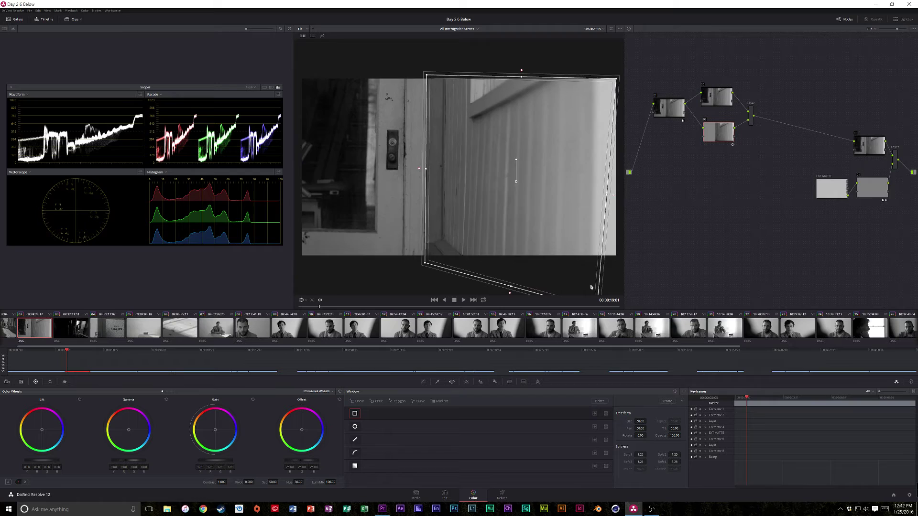
scroll(600, 274, "down", 2)
scroll(578, 276, "down", 1)
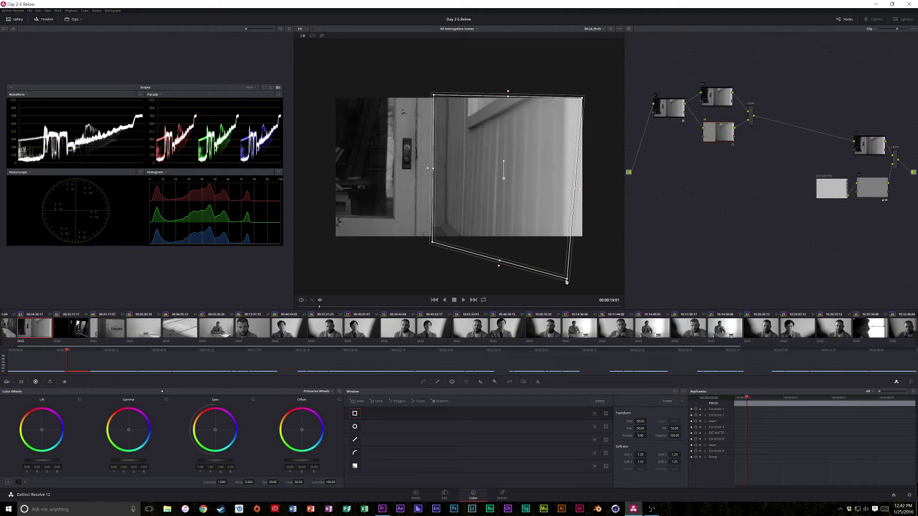
left_click_drag(567, 282, 590, 281)
scroll(574, 220, "up", 1)
scroll(573, 220, "up", 2)
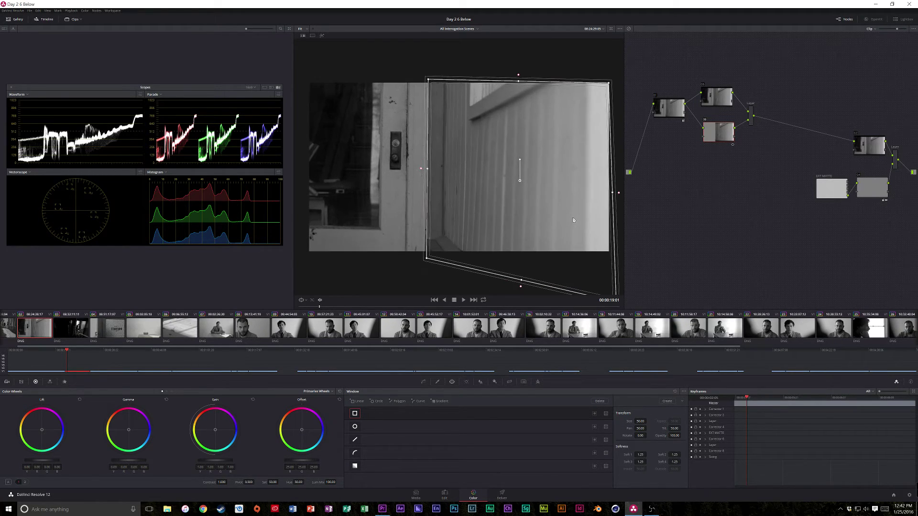
scroll(573, 220, "up", 1)
scroll(574, 220, "up", 1)
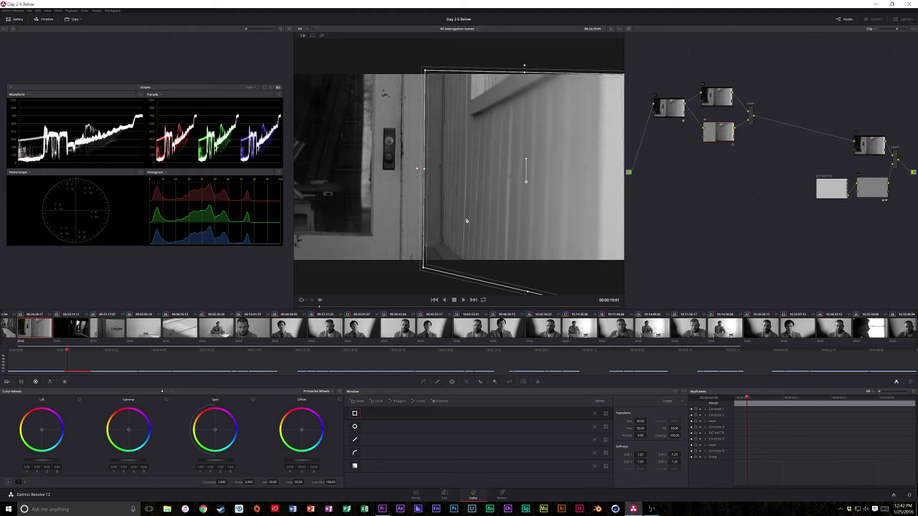
Pull a curve point down near the highlights to darken the wall, then bypass the node for comparison
left_click(424, 382)
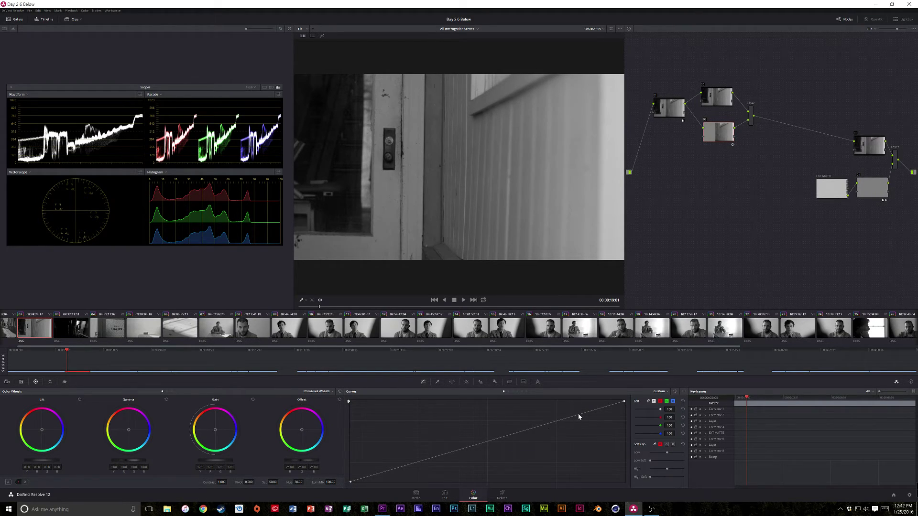
left_click_drag(578, 415, 613, 432)
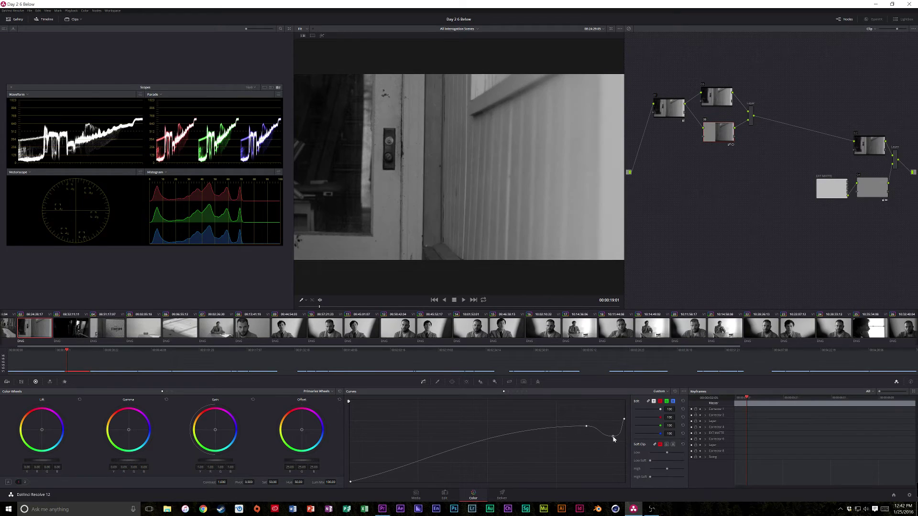
left_click_drag(613, 433, 610, 427)
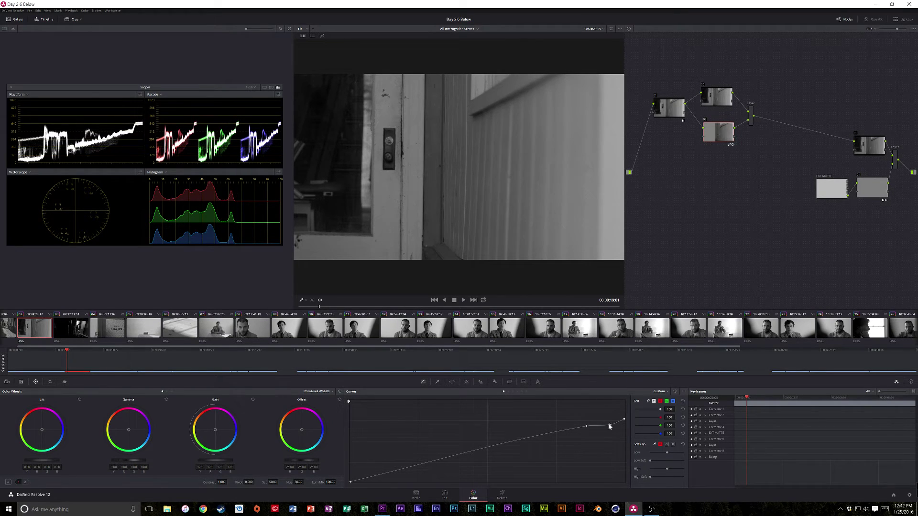
key("ctrl+z")
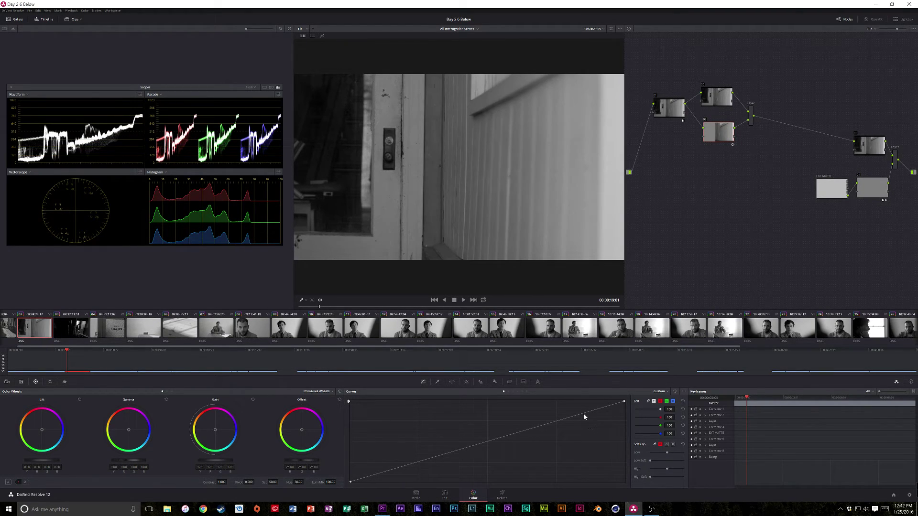
left_click_drag(611, 406, 609, 431)
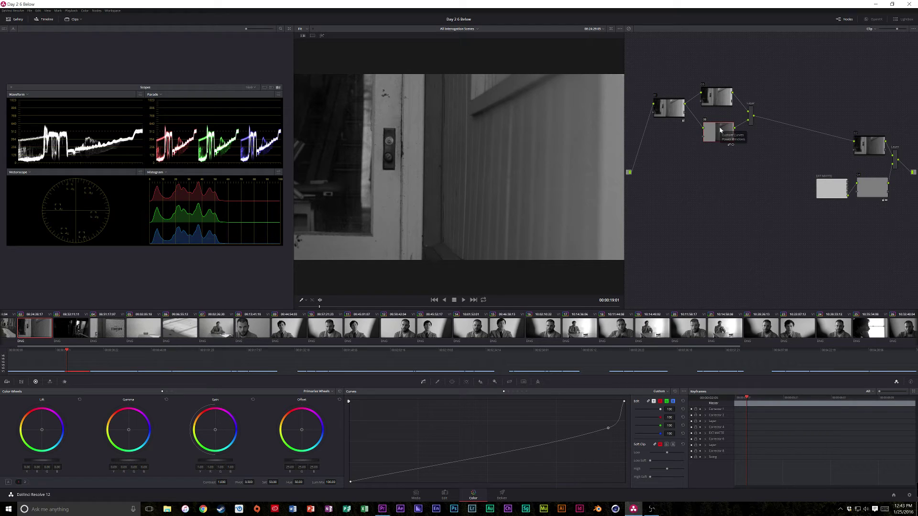
key("ctrl+d")
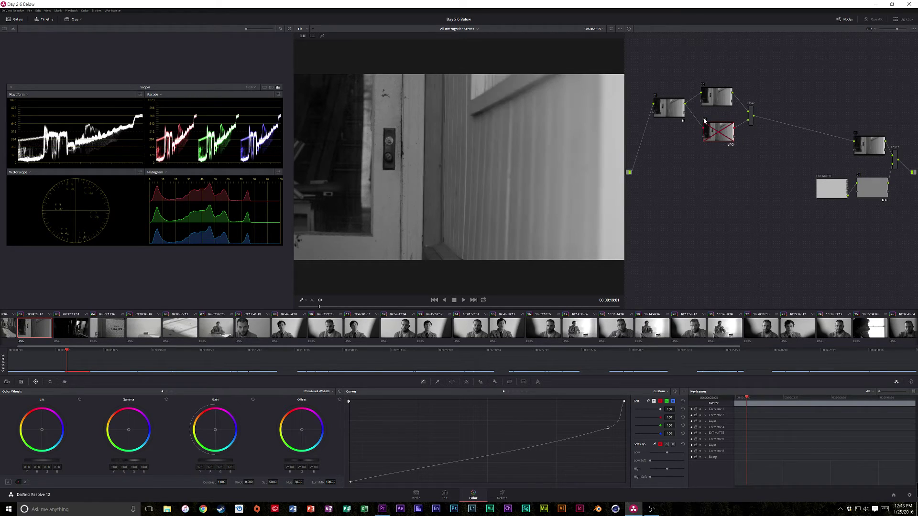
key("ctrl+d")
key("ctrl+d")
Re-enable node 03 and adjust its Gamma master wheel to brighten the midtones
left_click(703, 120)
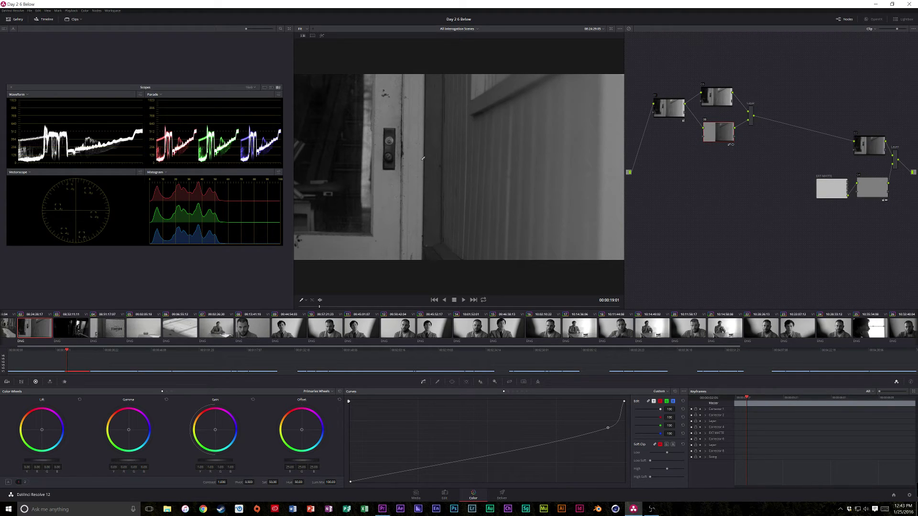
left_click_drag(725, 138, 721, 135)
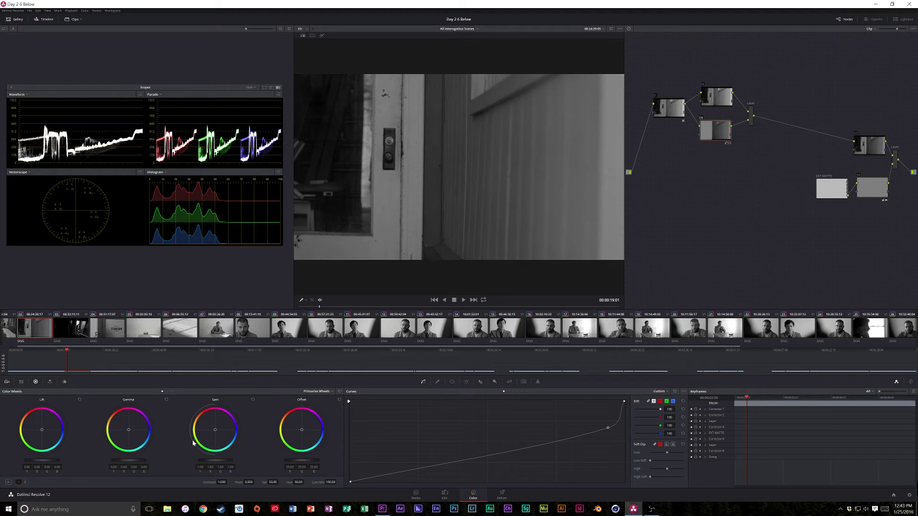
mouse_move(216, 464)
left_mouse_down()
mouse_move(240, 468)
mouse_move(151, 462)
left_mouse_up()
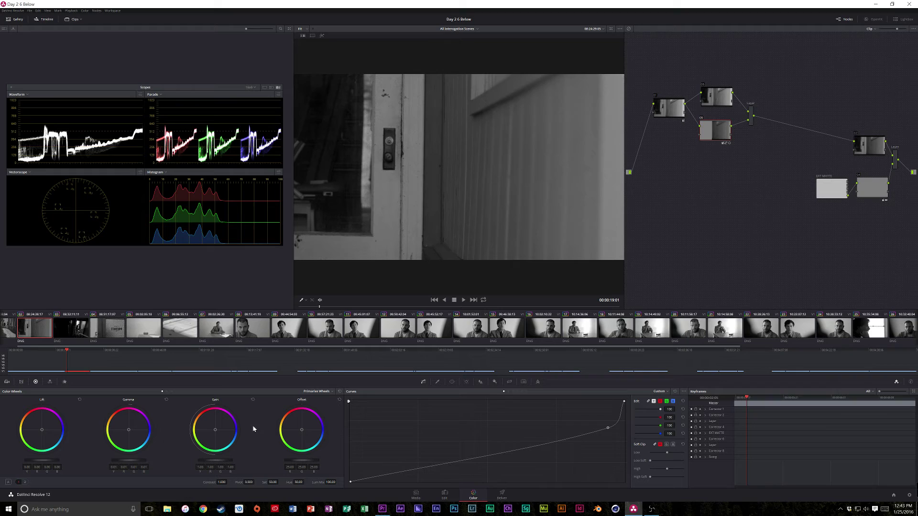
Raise the first node's Gamma and Gain to brighten midtones and highlights
left_click(675, 109)
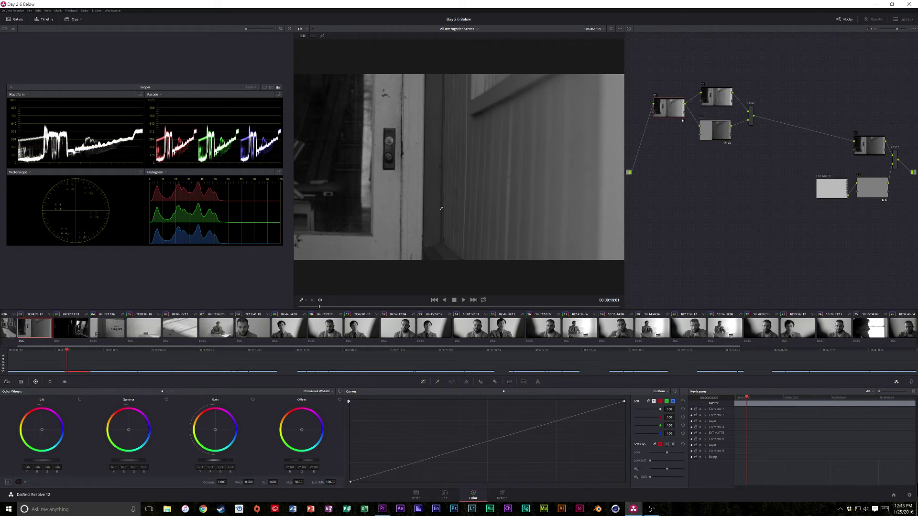
left_click_drag(140, 465, 157, 467)
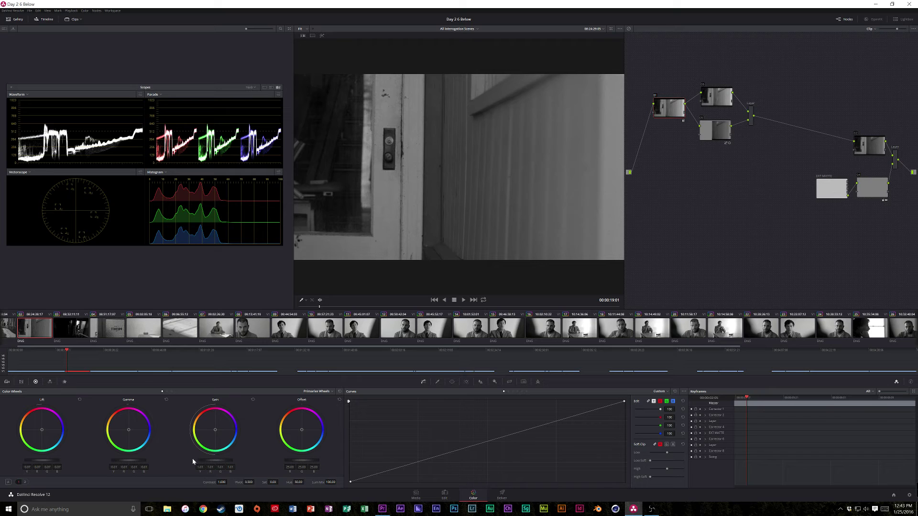
mouse_move(214, 462)
left_mouse_down()
mouse_move(234, 461)
mouse_move(220, 458)
left_mouse_up()
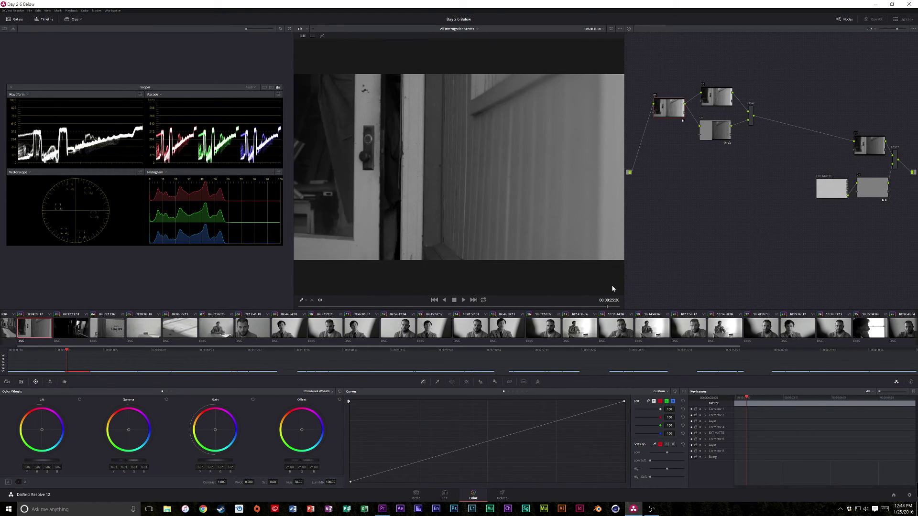
Review the graded clips by scrubbing and stopping playback, then bring up the OBS window
left_click_drag(518, 298, 407, 294)
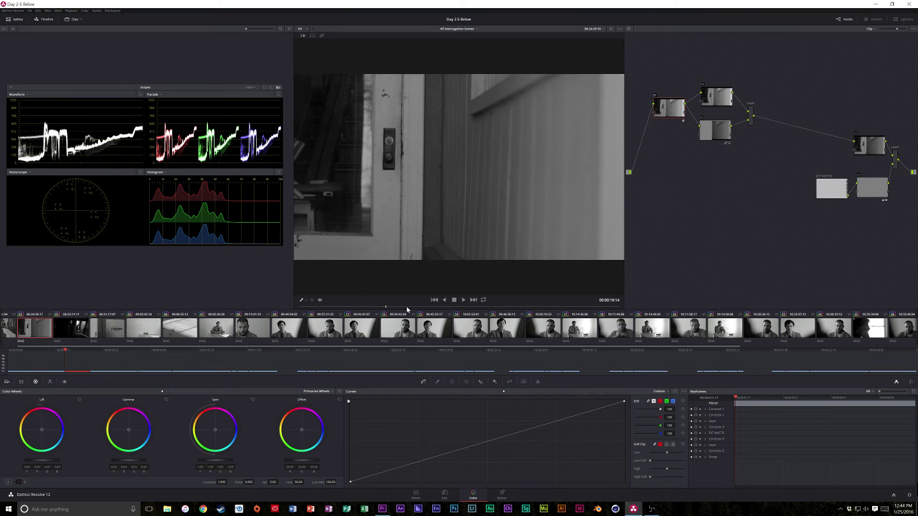
key("space")
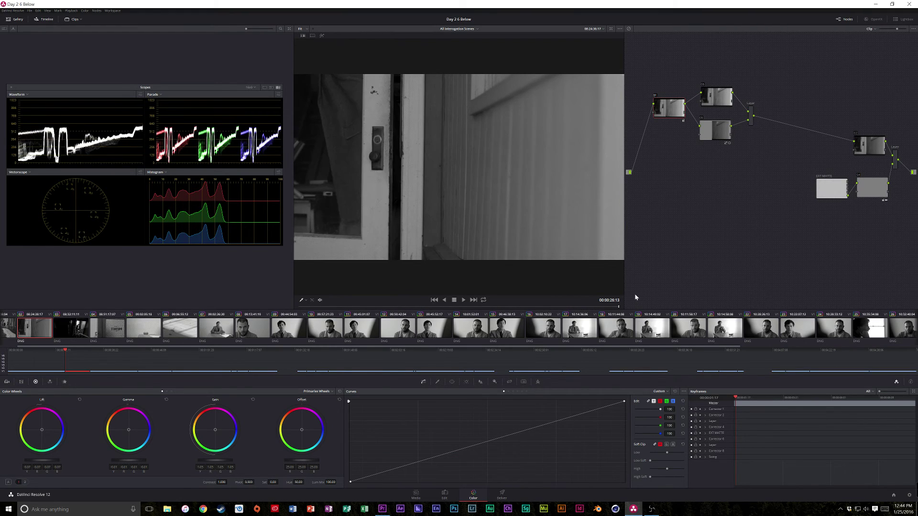
mouse_move(91, 351)
left_mouse_down()
mouse_move(120, 351)
mouse_move(78, 351)
left_mouse_up()
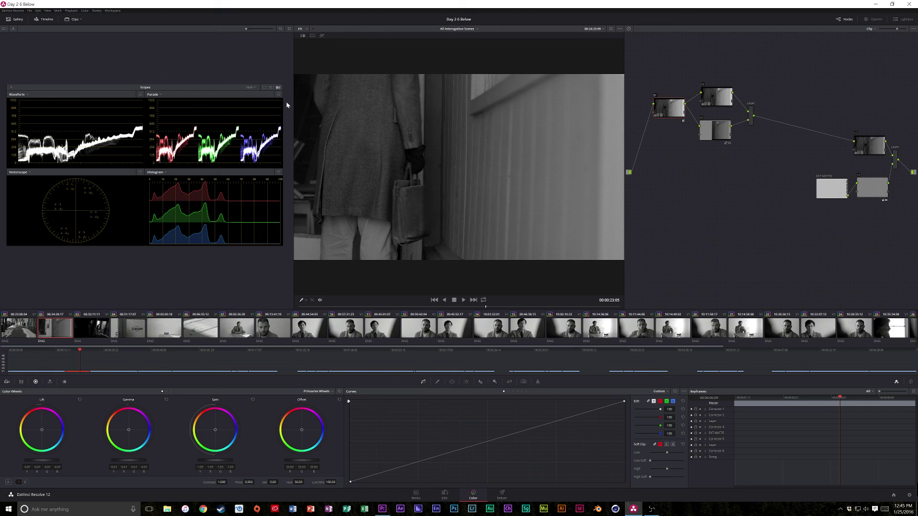
left_click_drag(194, 88, 191, 83)
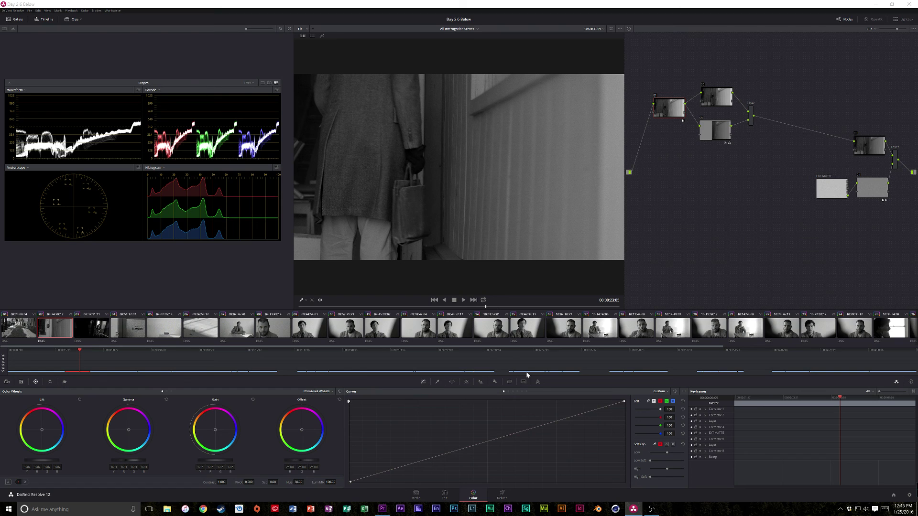
left_click(652, 511)
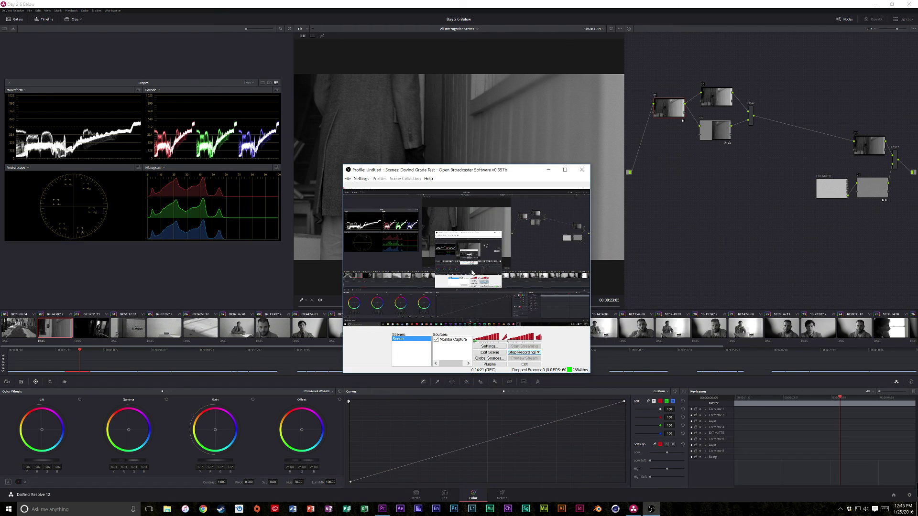